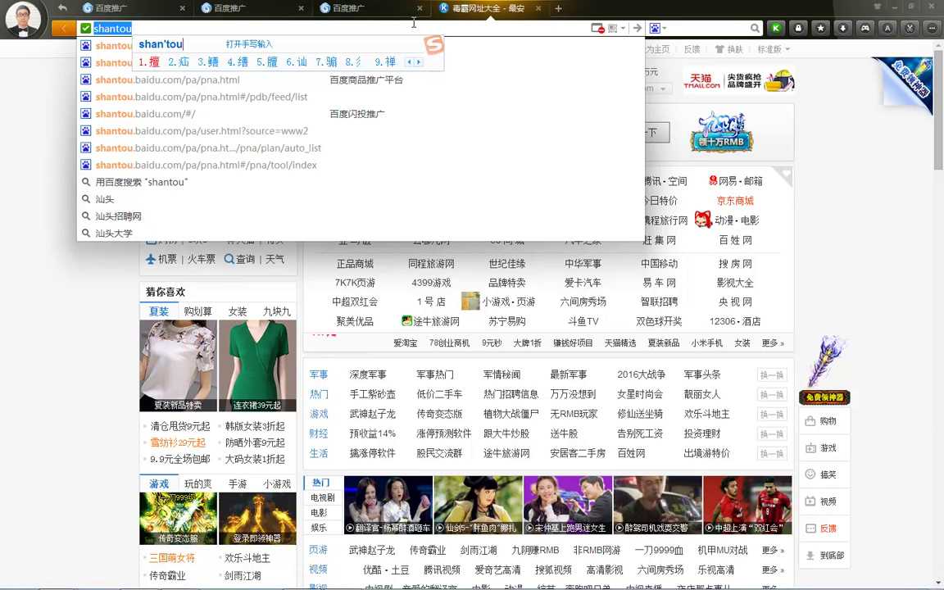
Step: Go to shantou.baidu.com in the browser address bar
text(baid)
key(BackSpace)
key(BackSpace)
key(BackSpace)
key(BackSpace)
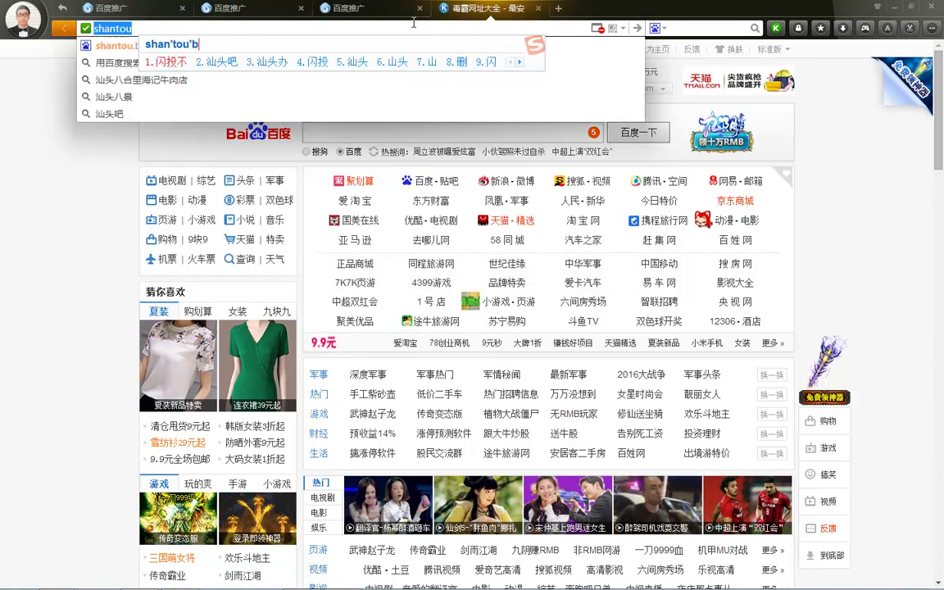
text(.baidu.com)
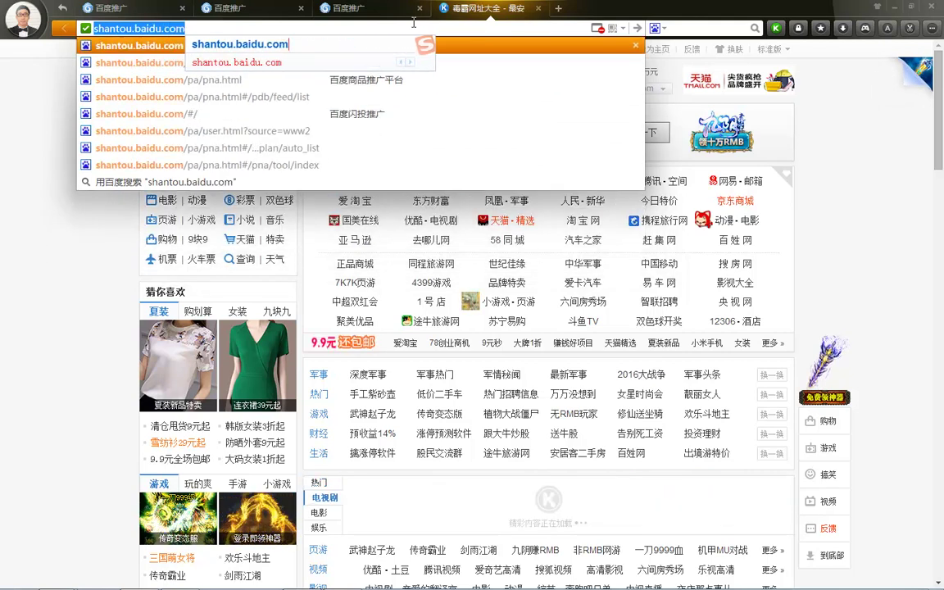
key(Return)
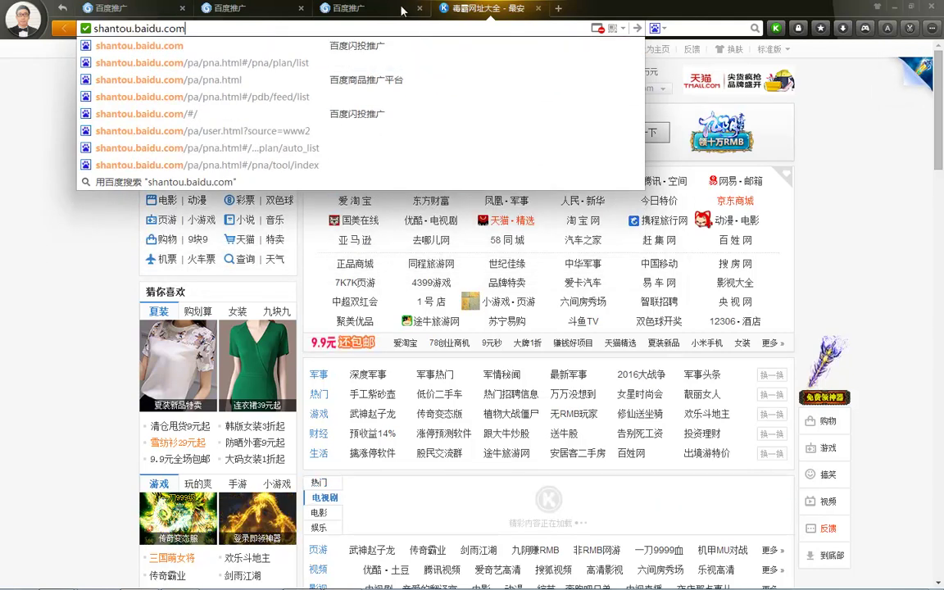
key(Return)
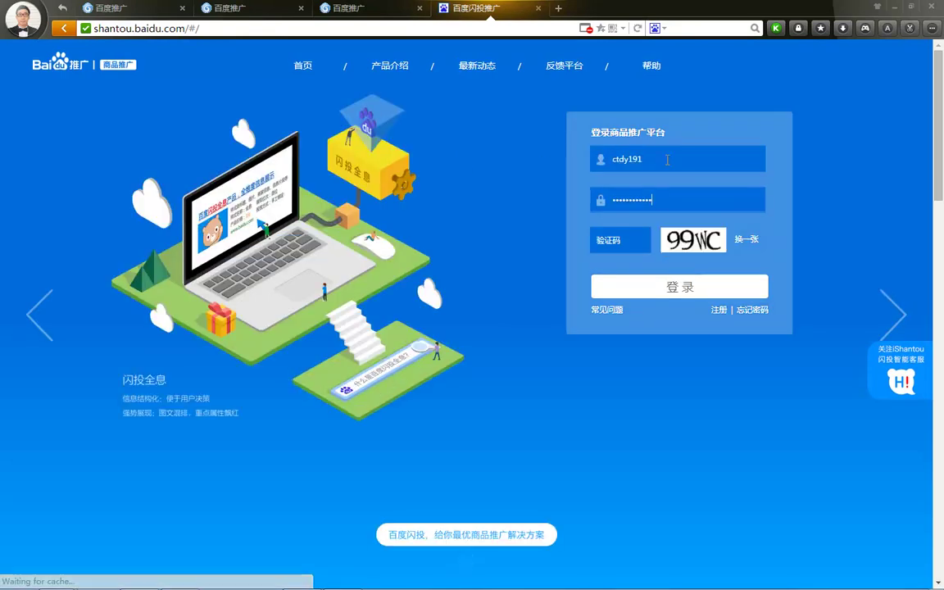
Step: Fill in the login verification code and sign in to 百度闪投
click(630, 241)
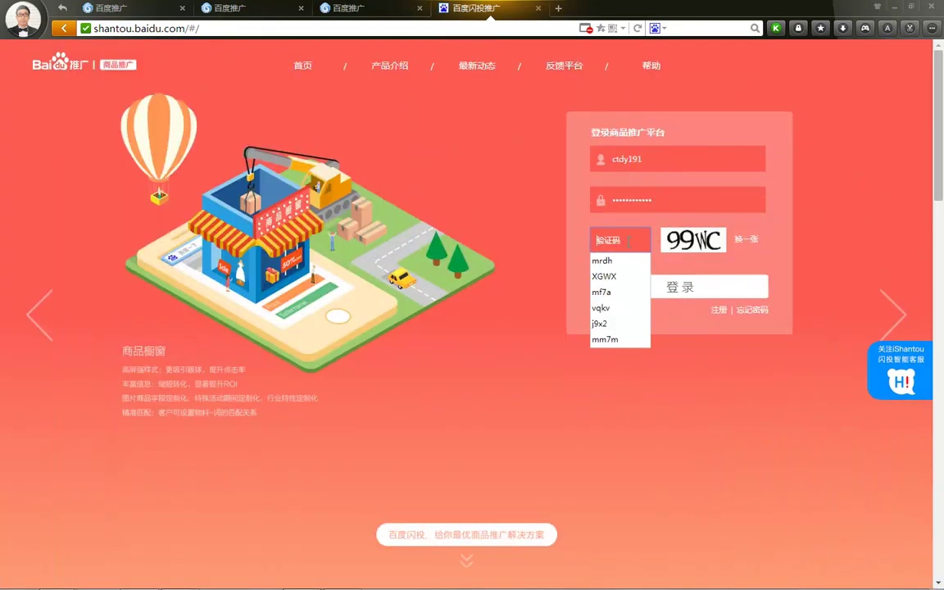
text(99)
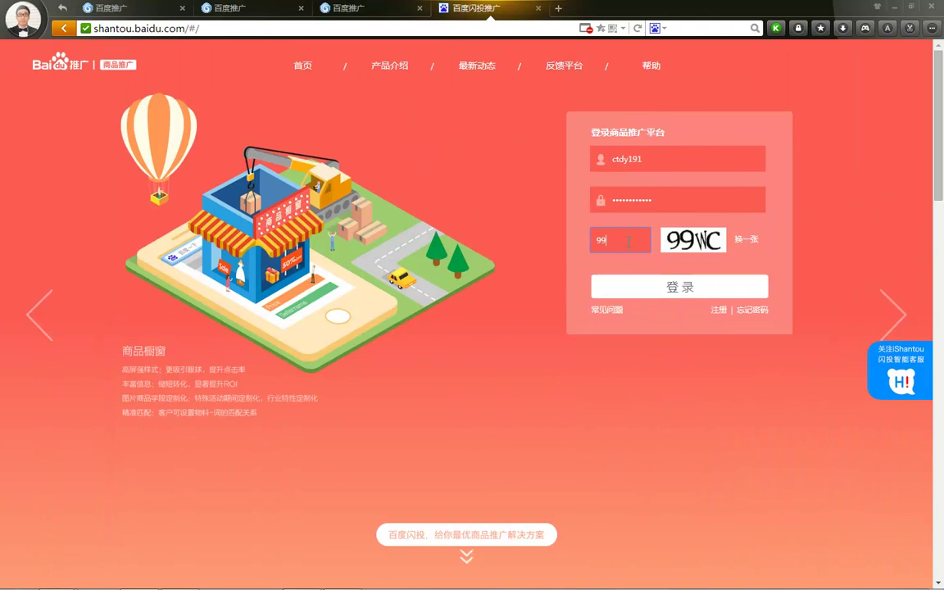
text(wc)
key(Return)
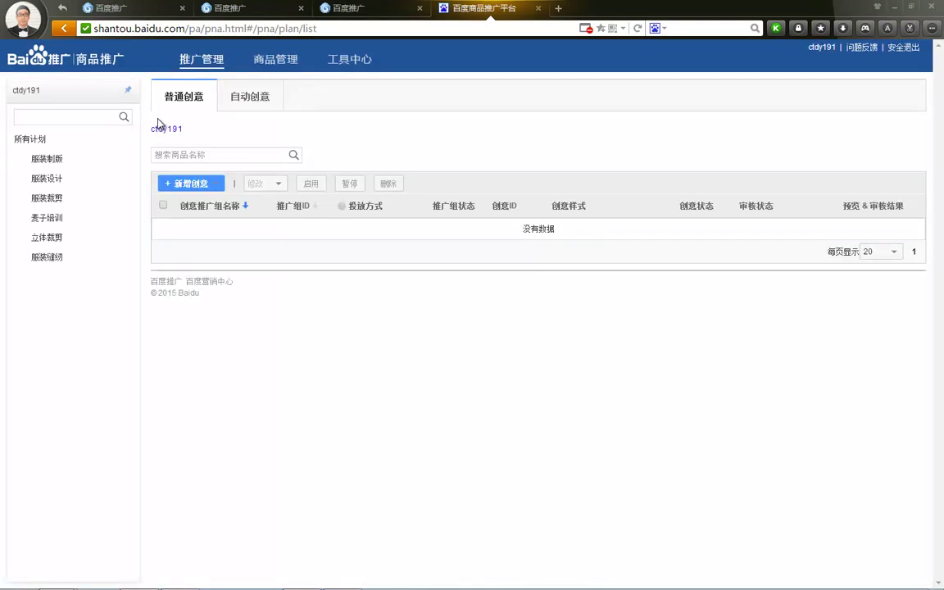
click(254, 105)
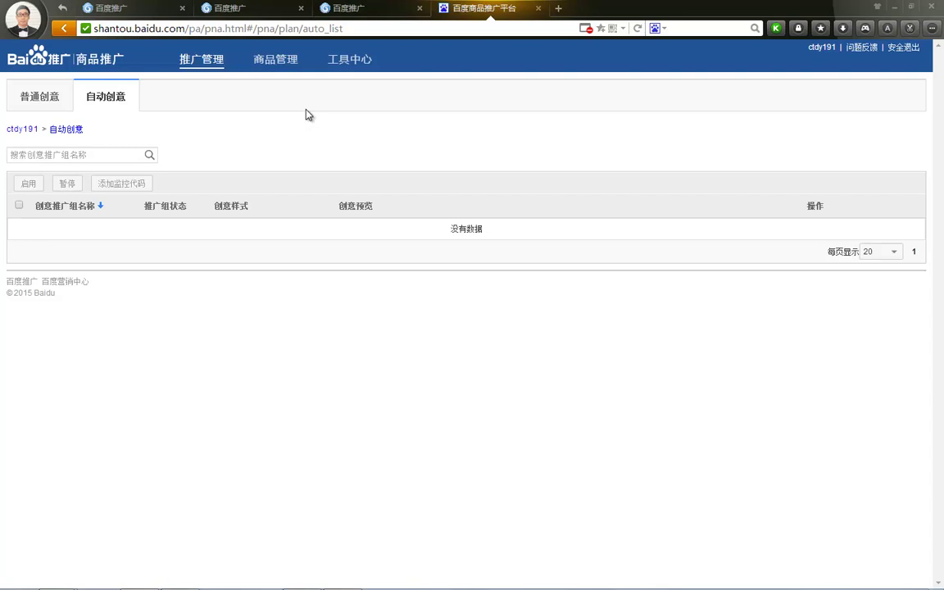
click(45, 96)
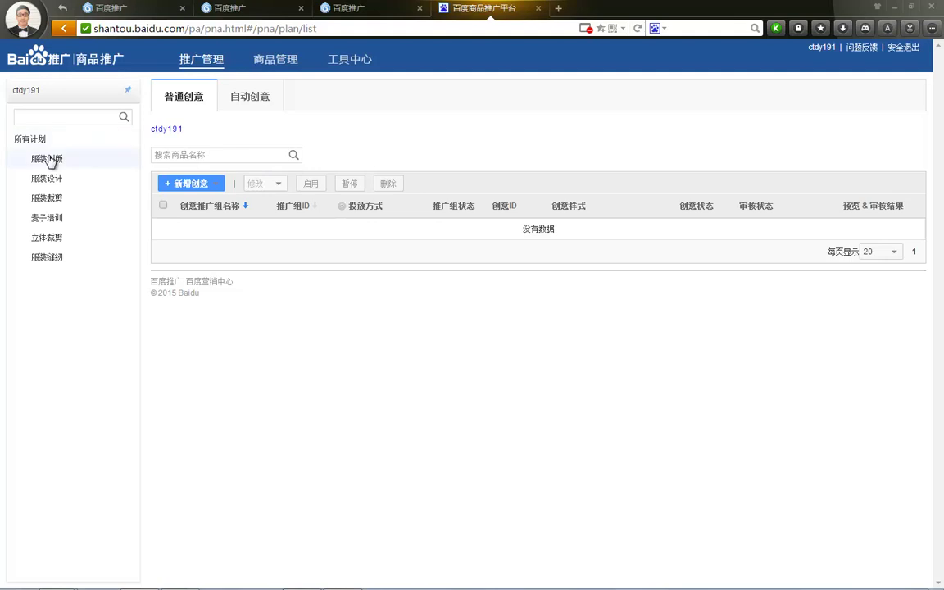
Step: Start a 无线端 creative with plans 服装制版 and 服装设计, advancing to 选择创意样式
click(192, 183)
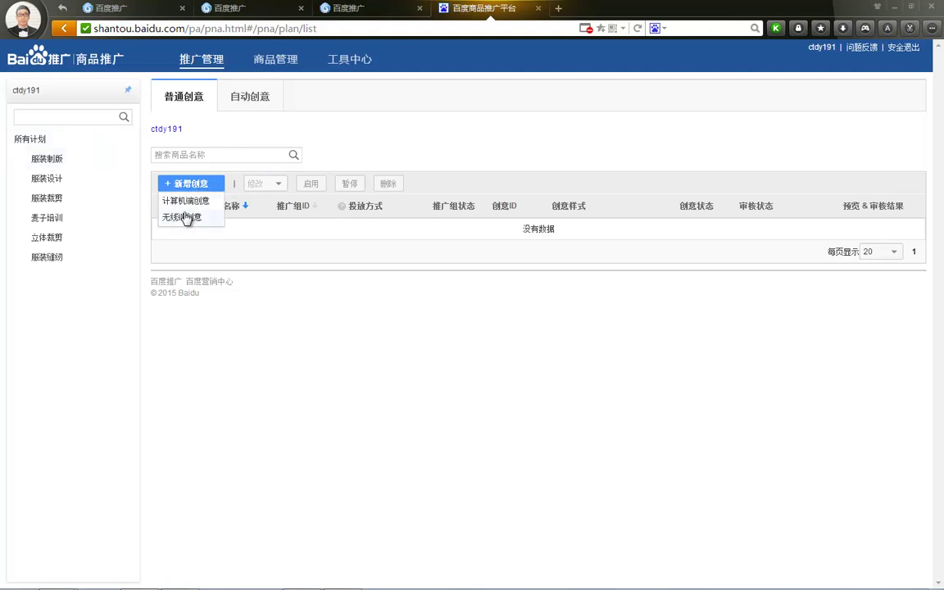
click(186, 217)
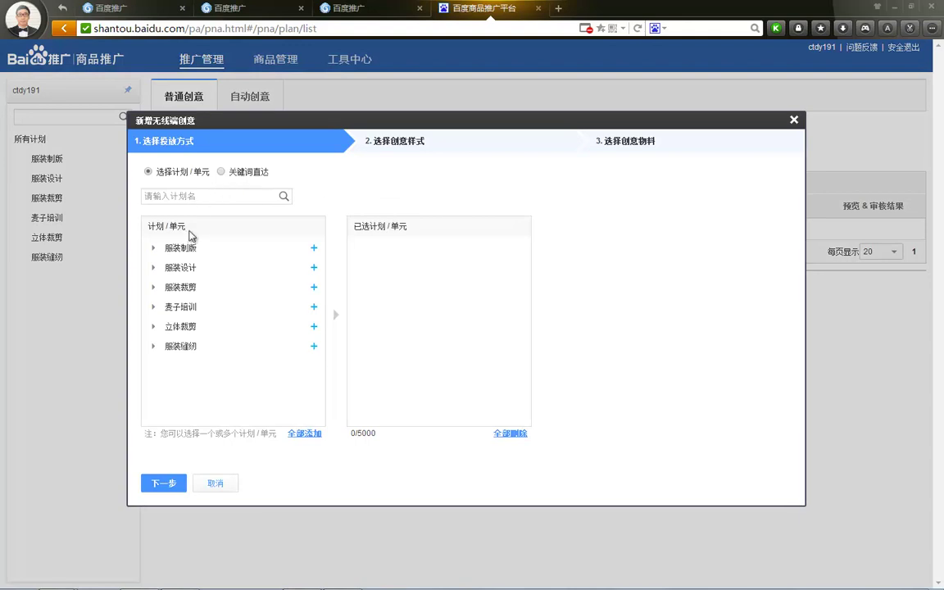
click(313, 249)
click(313, 267)
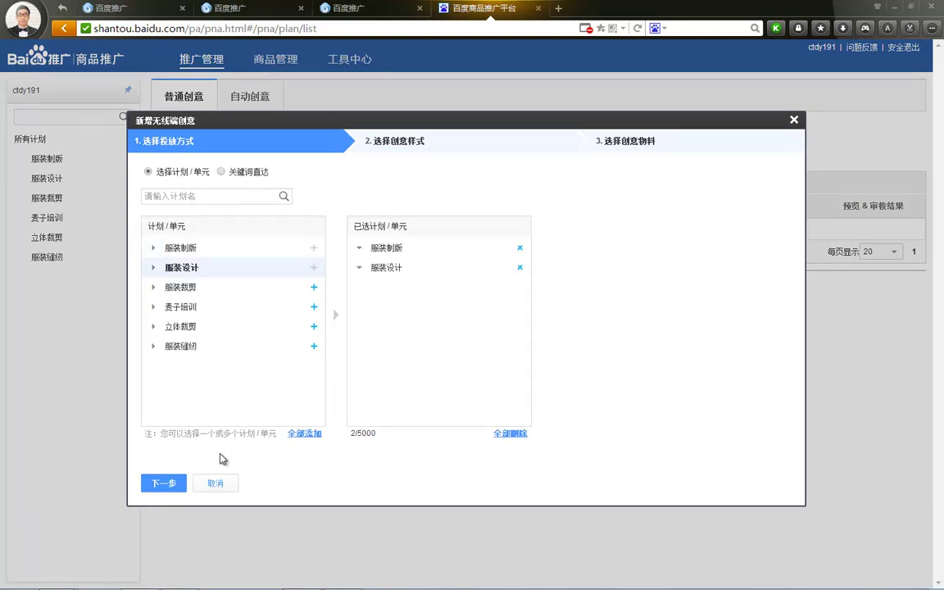
click(163, 483)
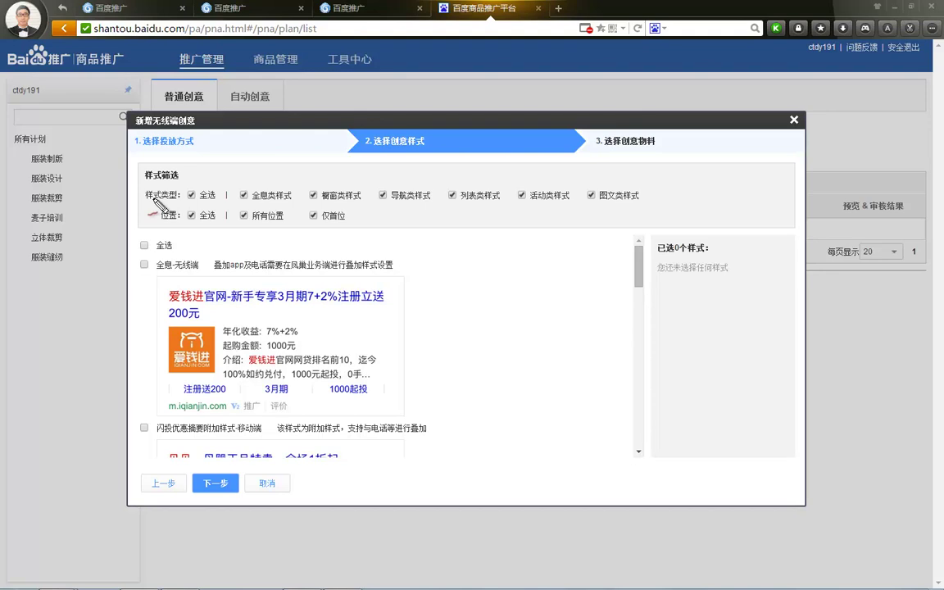
mouse_move(254, 211)
mouse_down()
mouse_move(244, 190)
mouse_move(468, 204)
mouse_move(537, 198)
mouse_move(584, 211)
mouse_move(587, 178)
mouse_up()
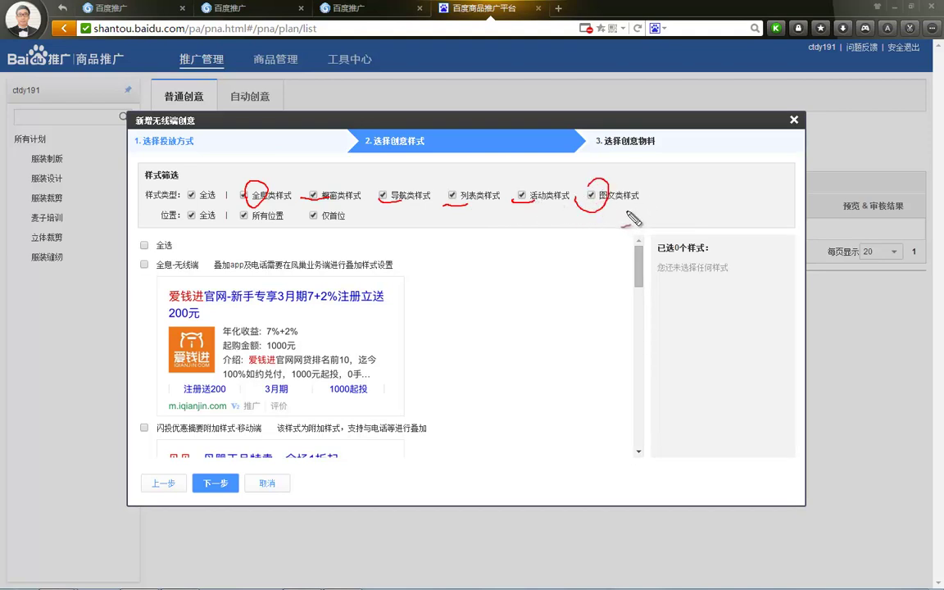
key(Escape)
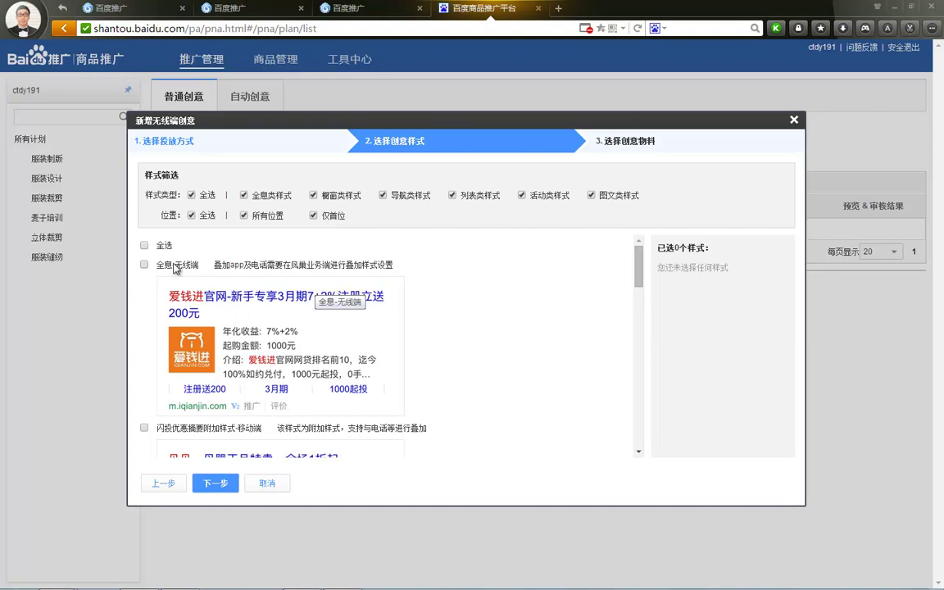
scroll(643, 302, down, 3)
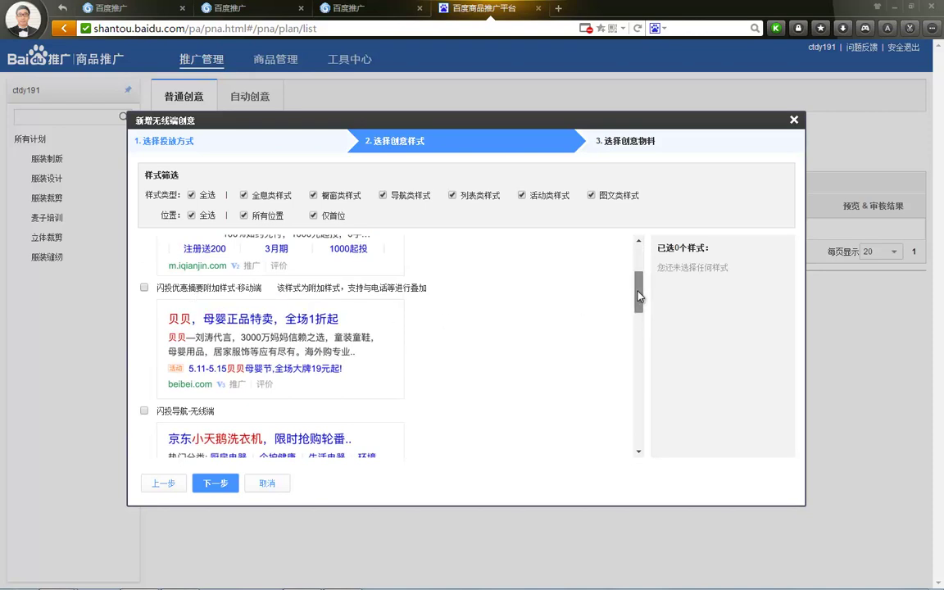
scroll(639, 315, down, 4)
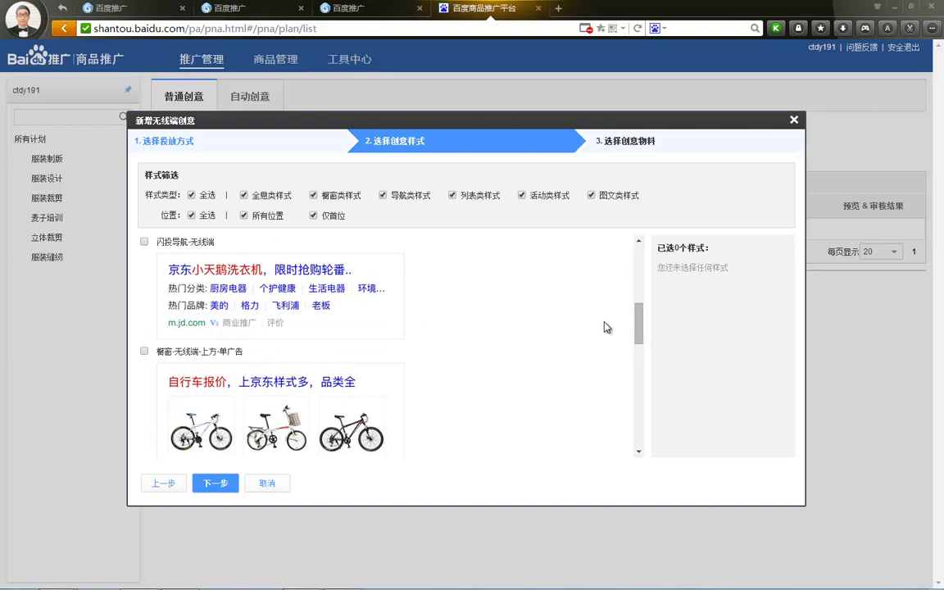
drag(639, 329, 641, 349)
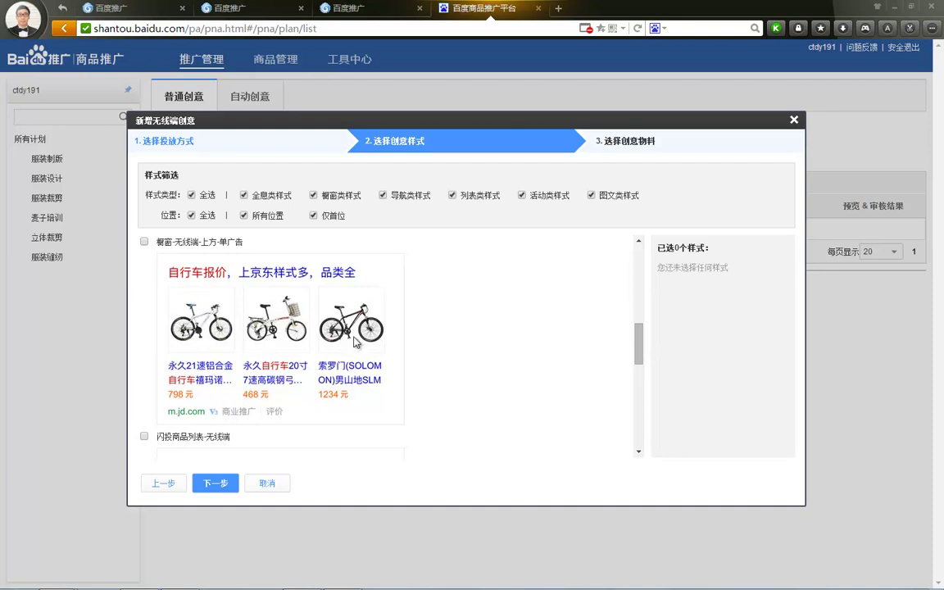
drag(640, 349, 653, 415)
scroll(197, 367, down, 1)
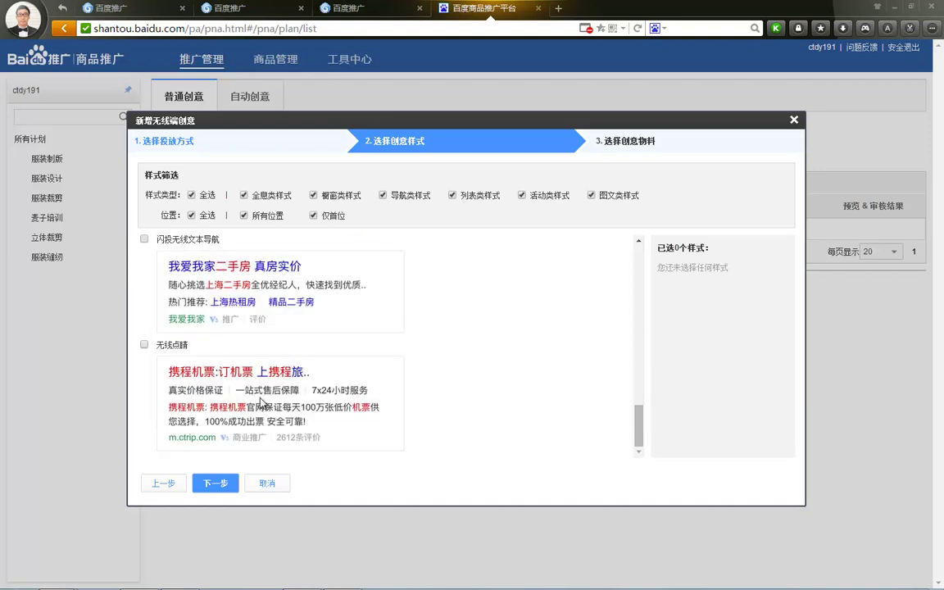
scroll(291, 351, up, 3)
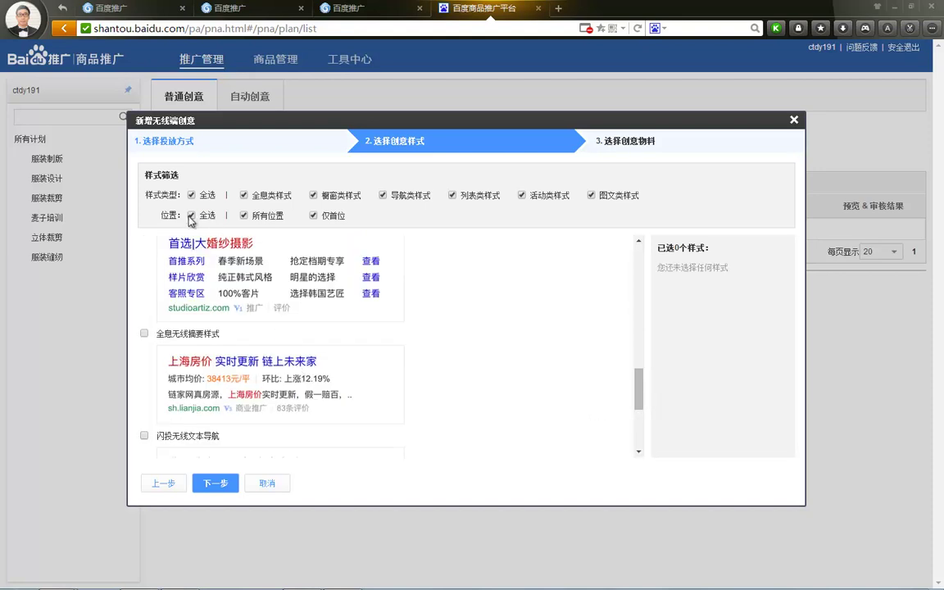
scroll(340, 291, up, 10)
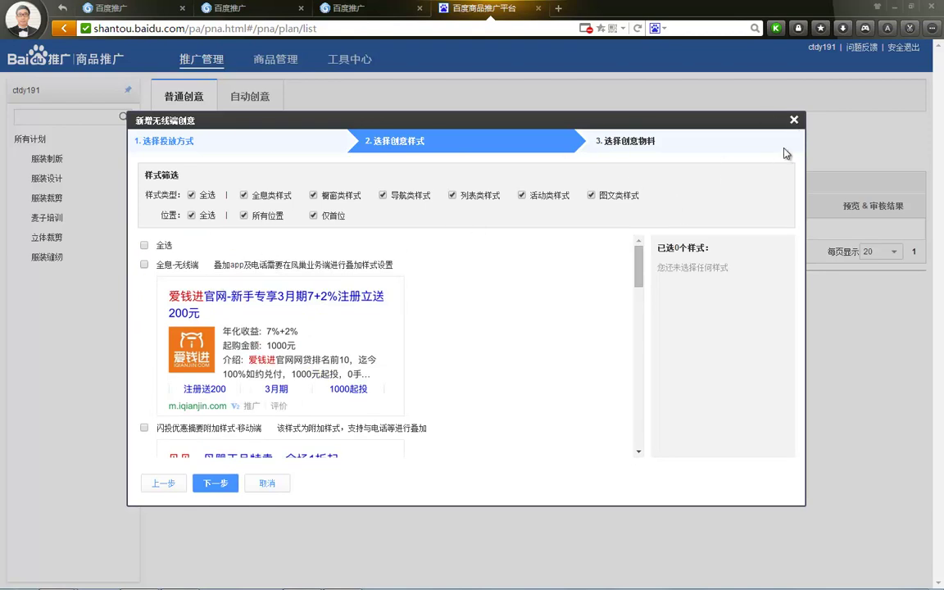
Step: Replace the mobile creative with a 计算机端 creative for 服装制版 and 服装设计, then advance
click(794, 122)
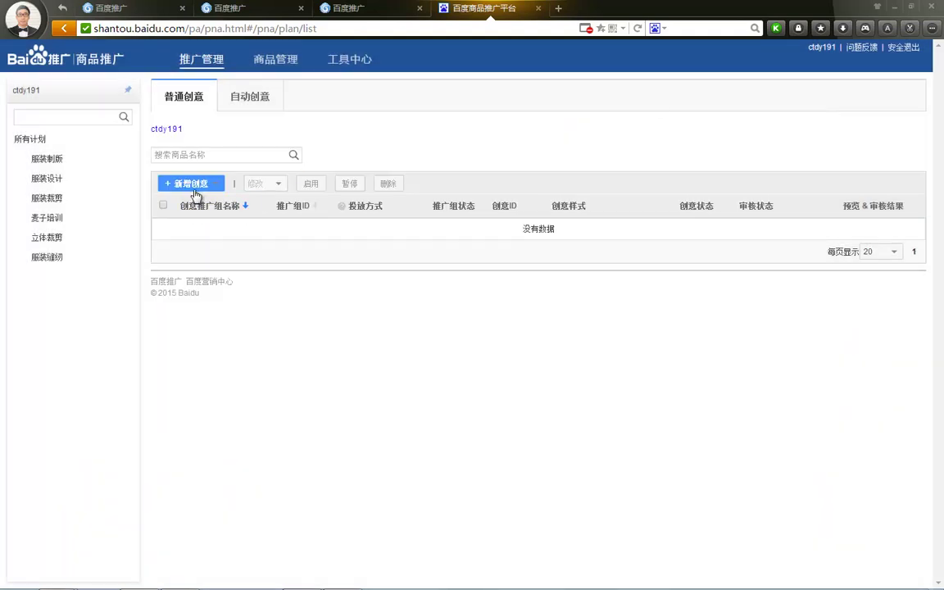
click(187, 183)
click(187, 201)
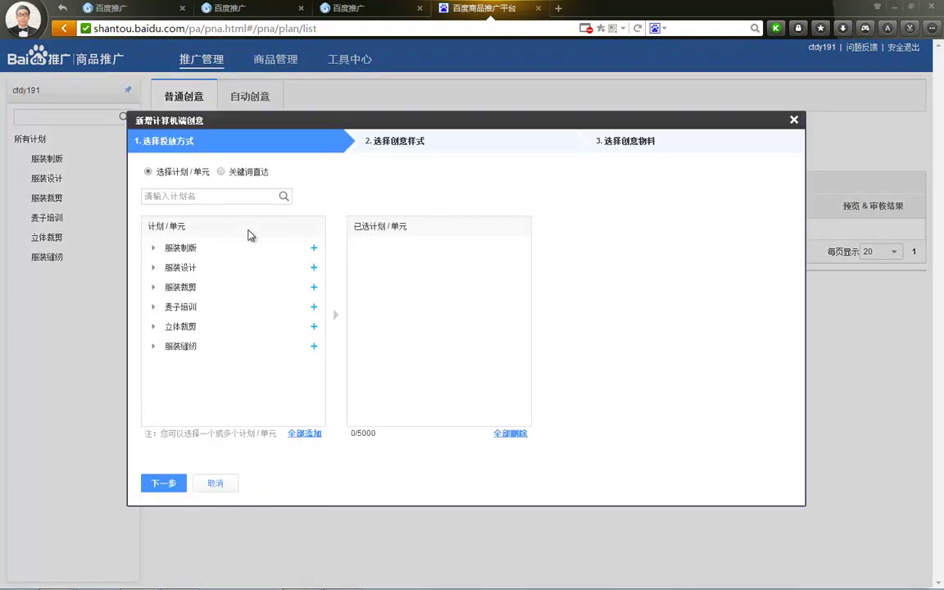
click(313, 248)
click(313, 267)
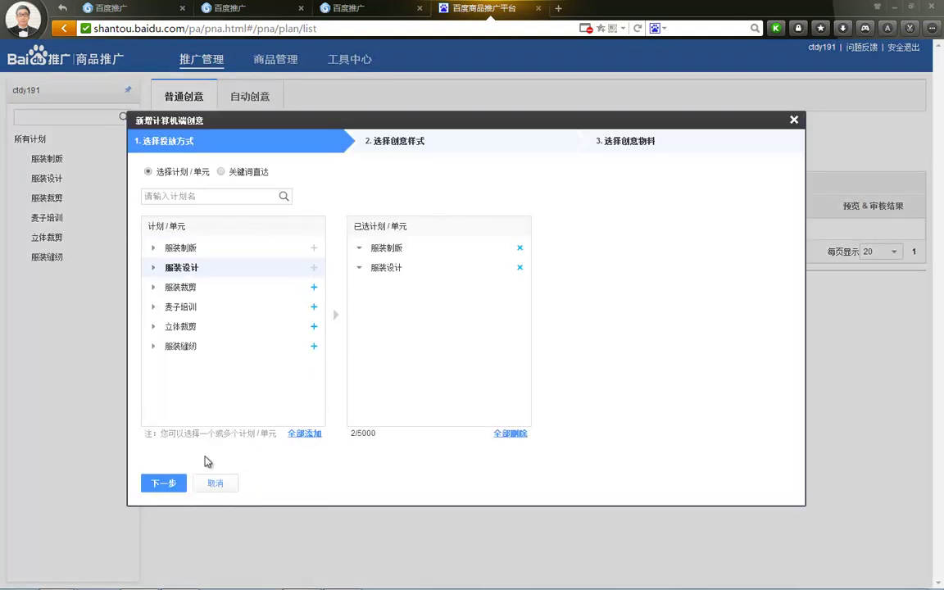
click(168, 482)
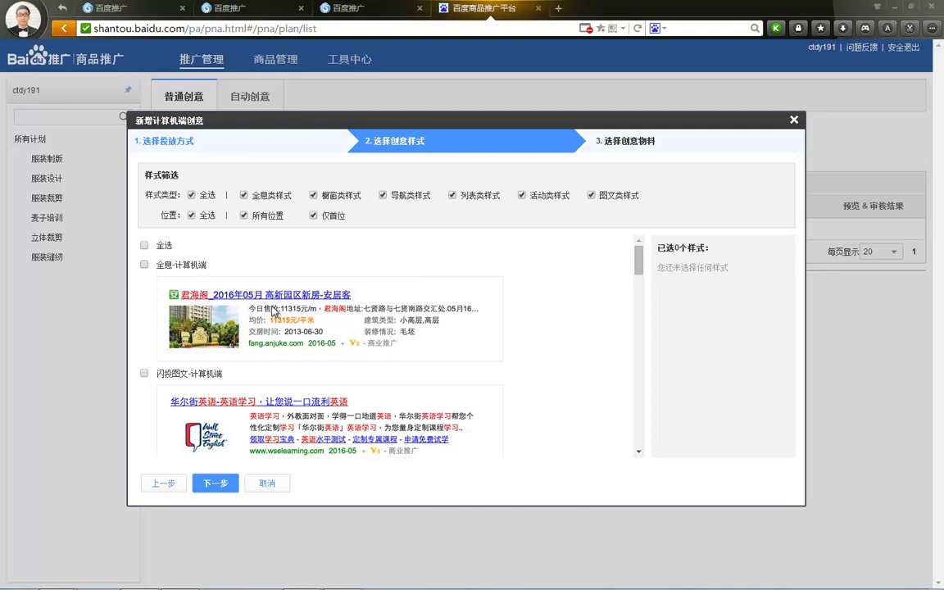
Step: Scroll through the available desktop creative style previews
scroll(336, 295, down, 2)
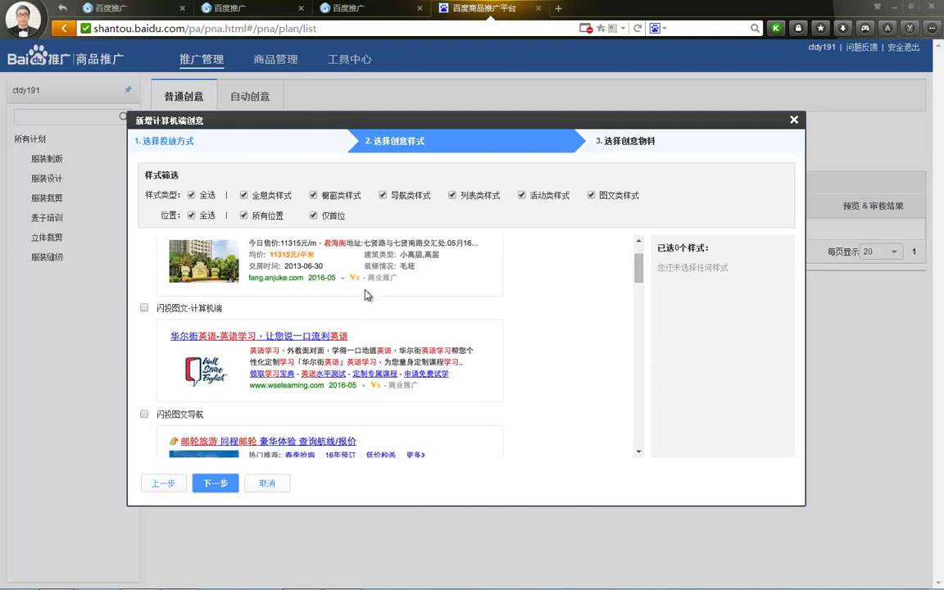
scroll(353, 287, up, 2)
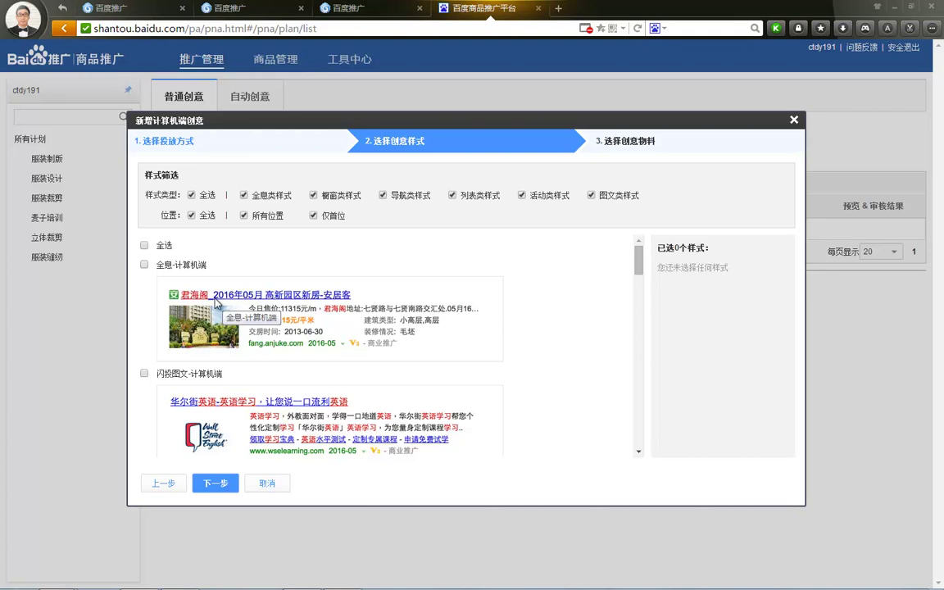
scroll(244, 330, down, 2)
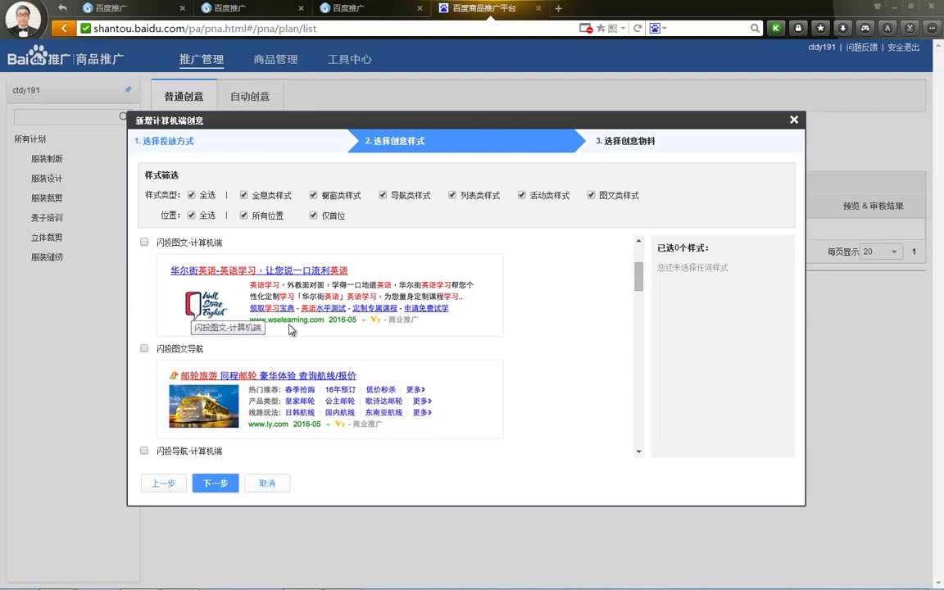
scroll(262, 297, down, 1)
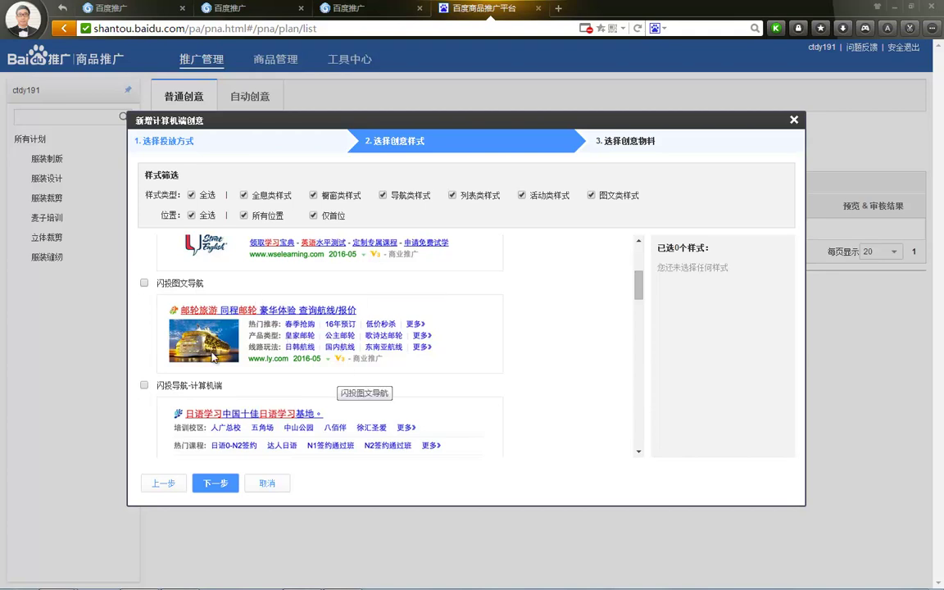
scroll(249, 347, down, 2)
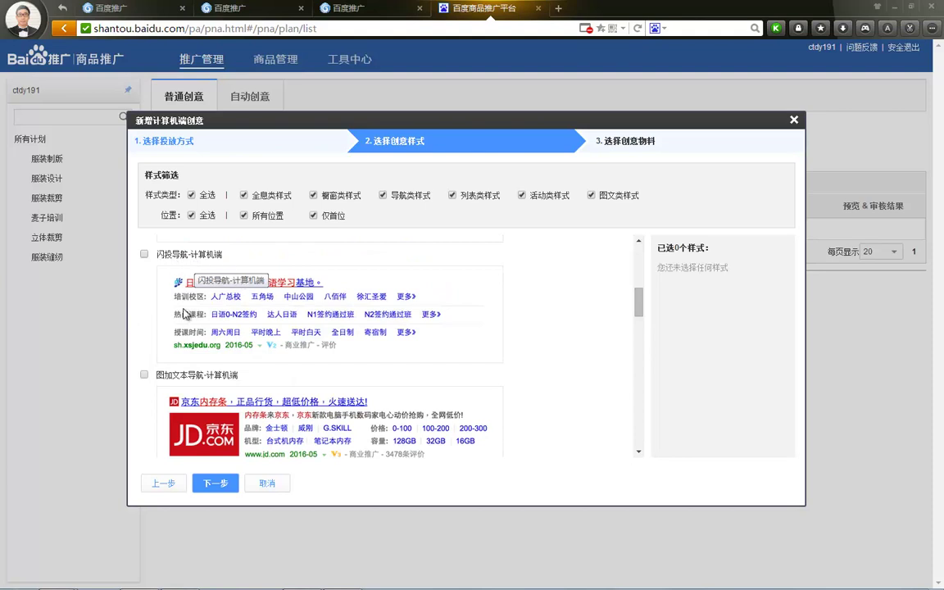
scroll(184, 314, up, 2)
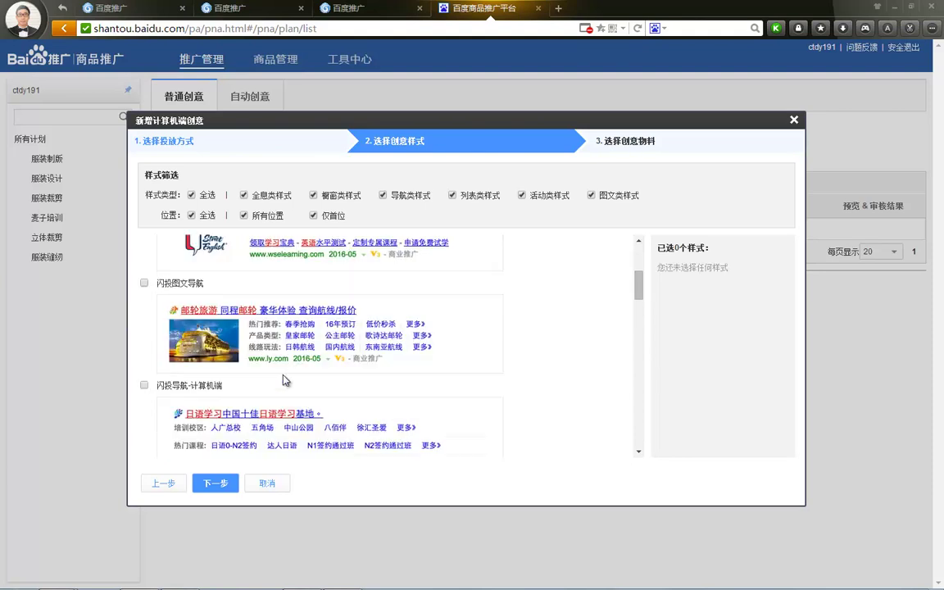
scroll(284, 380, down, 2)
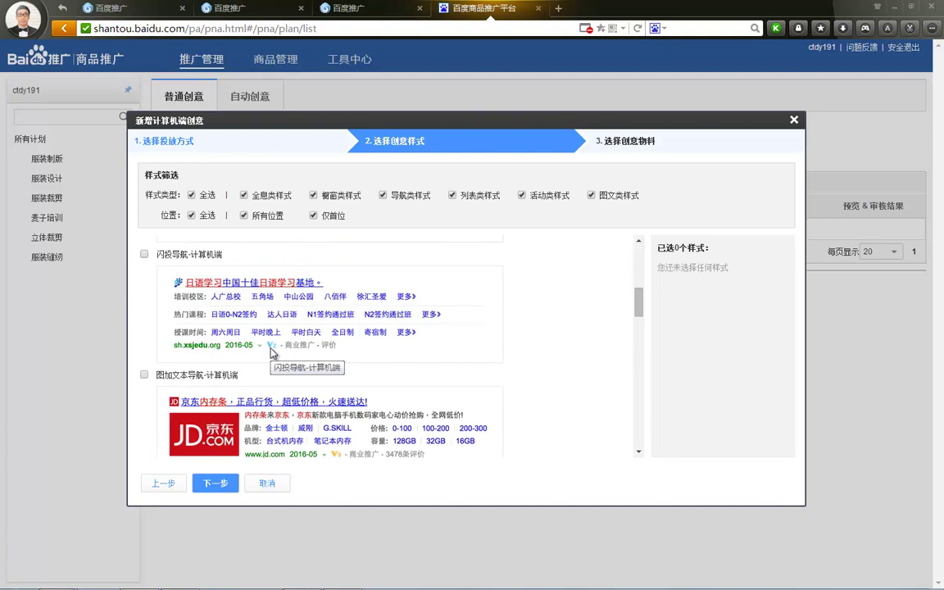
scroll(252, 359, down, 3)
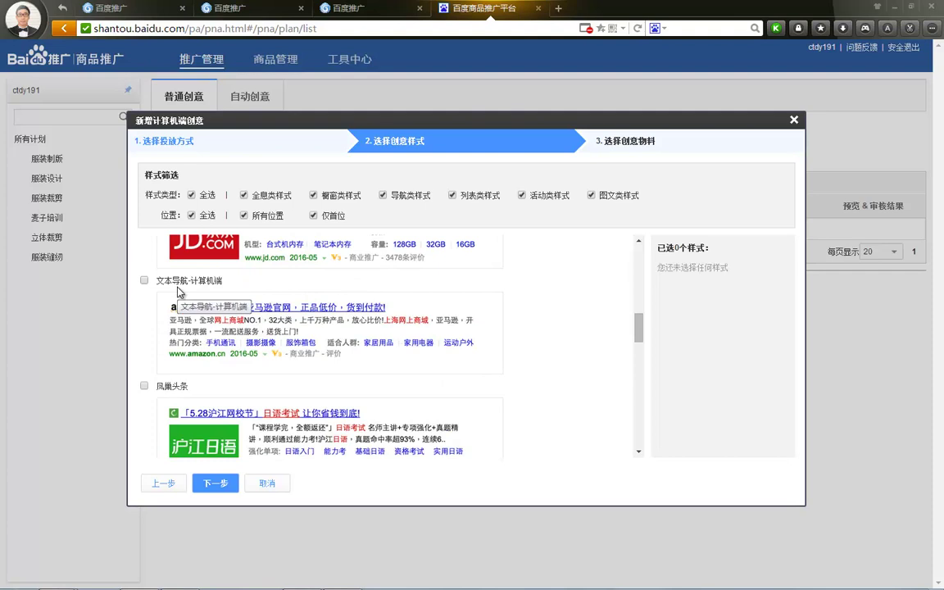
scroll(245, 303, down, 2)
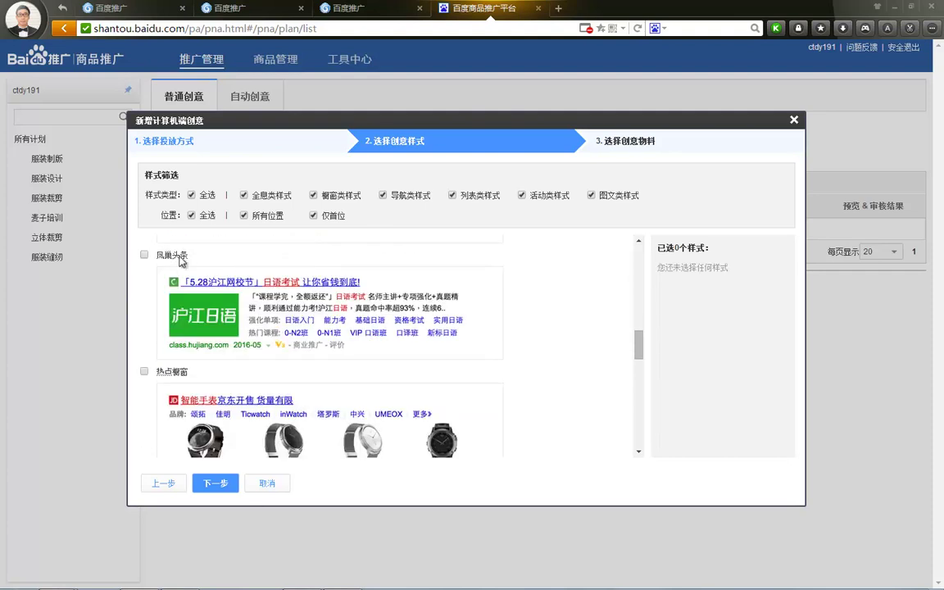
scroll(233, 245, down, 2)
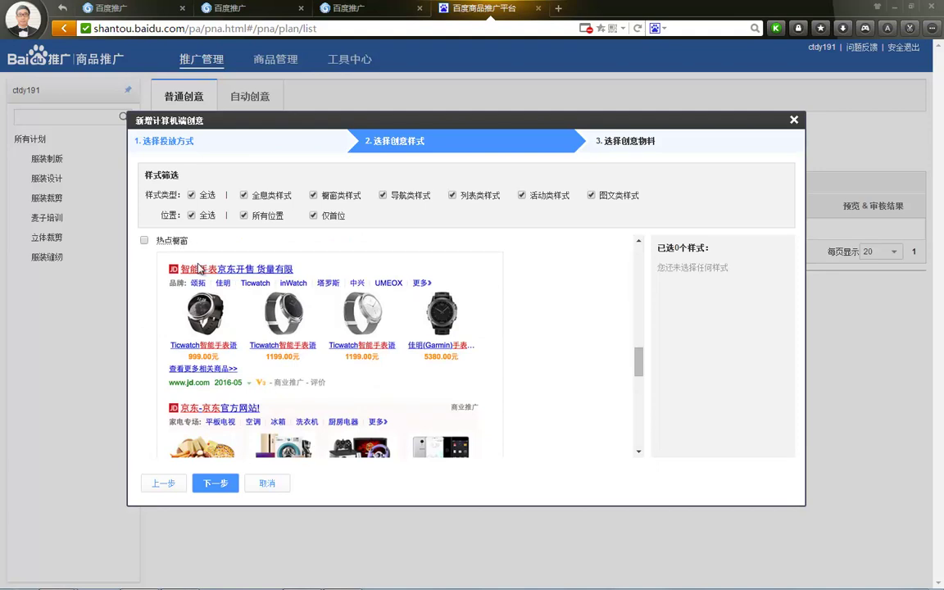
scroll(205, 274, down, 6)
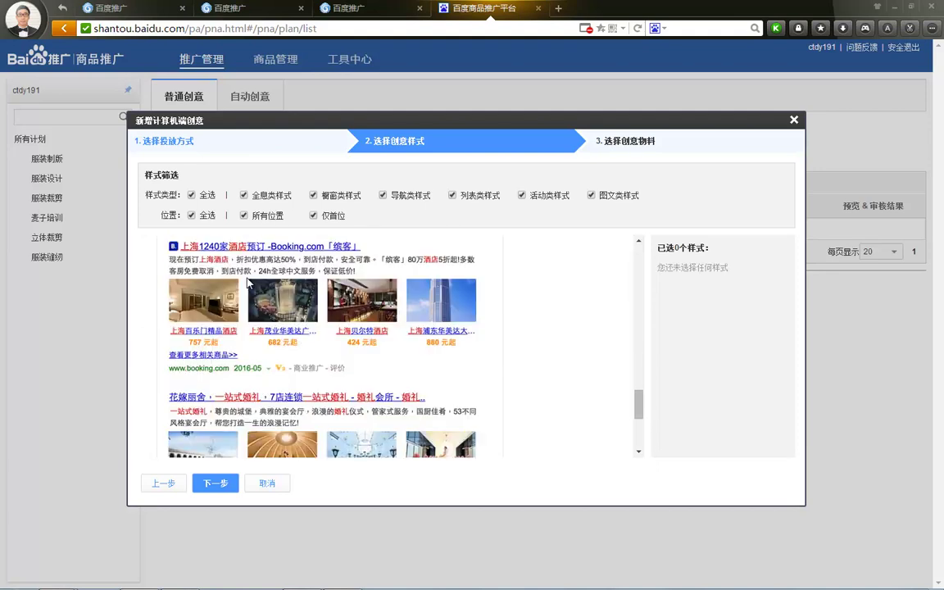
scroll(197, 297, up, 2)
scroll(182, 359, down, 4)
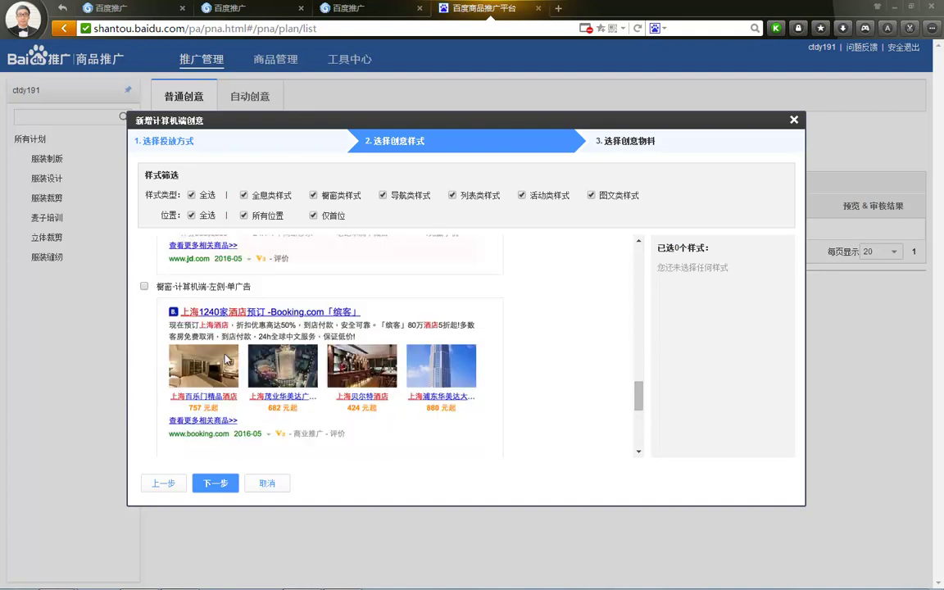
scroll(234, 311, down, 1)
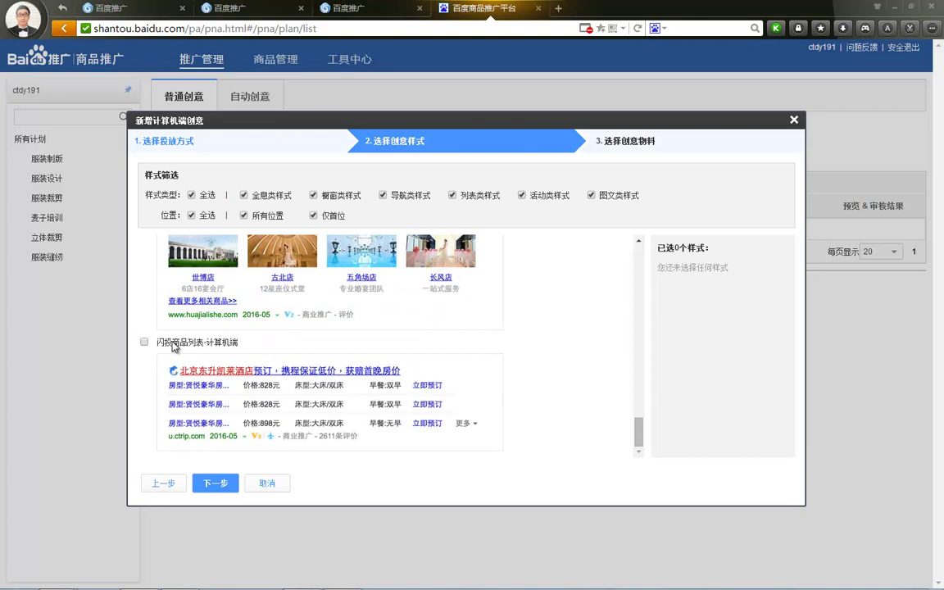
scroll(449, 351, up, 6)
scroll(449, 350, down, 3)
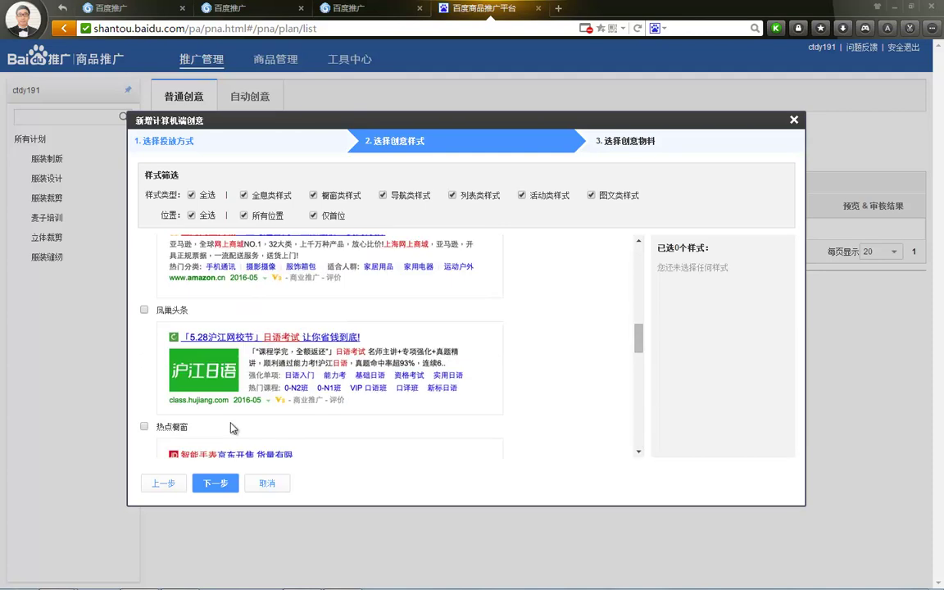
Step: Try 下一步 with no style chosen, then tick the 全息-计算机端 style
click(209, 482)
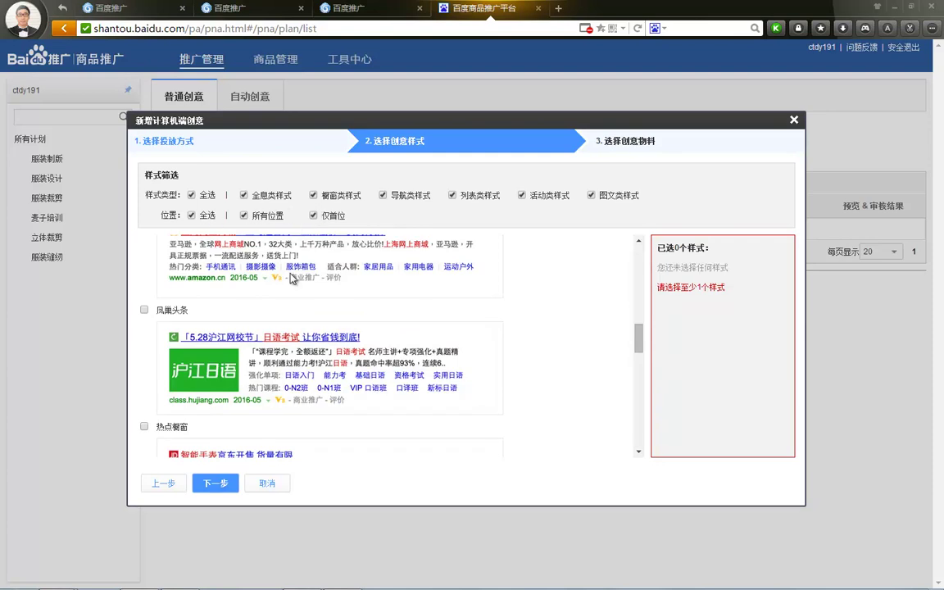
scroll(508, 318, up, 8)
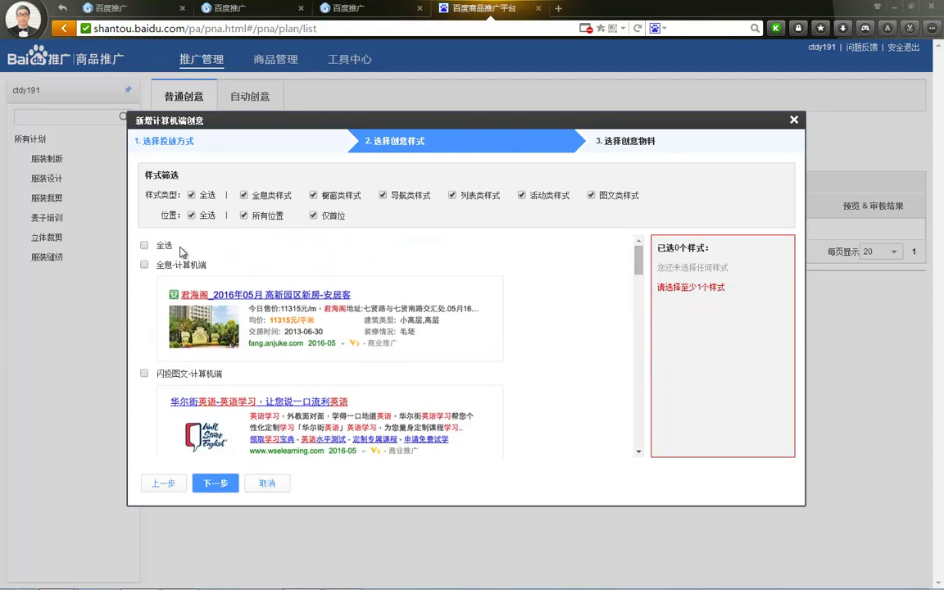
click(144, 264)
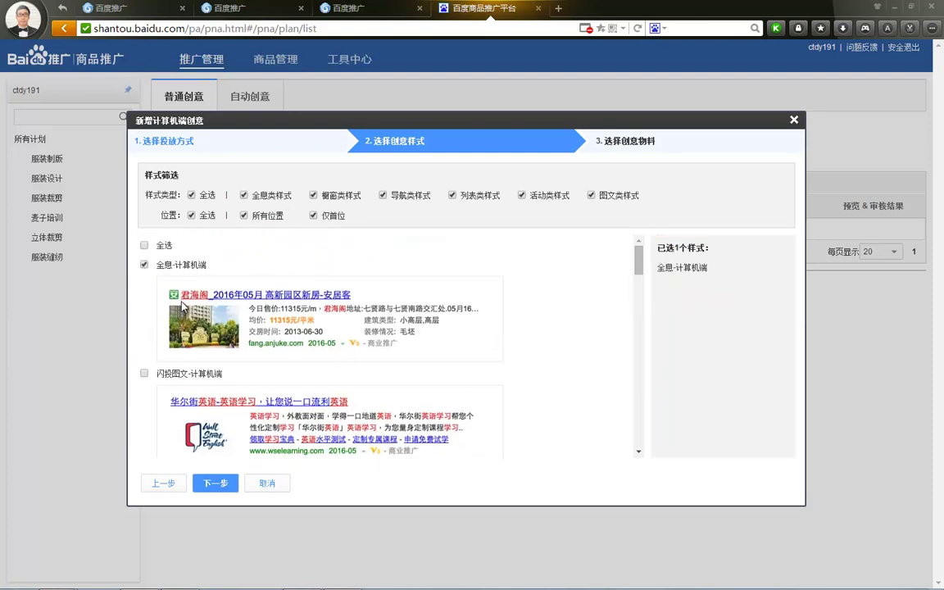
Step: Advance to the materials step and set the product category to 教育培训 > 其他
click(215, 483)
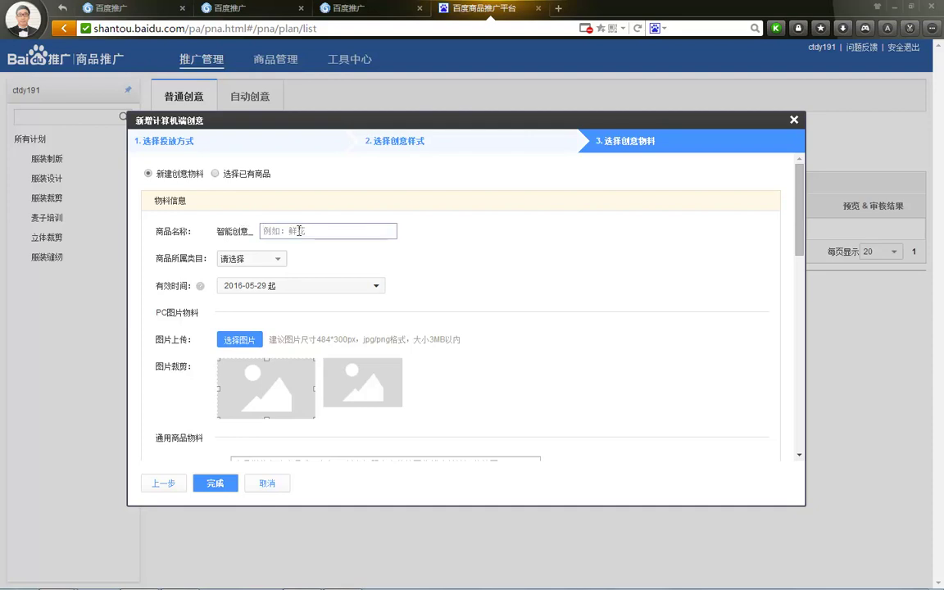
click(253, 261)
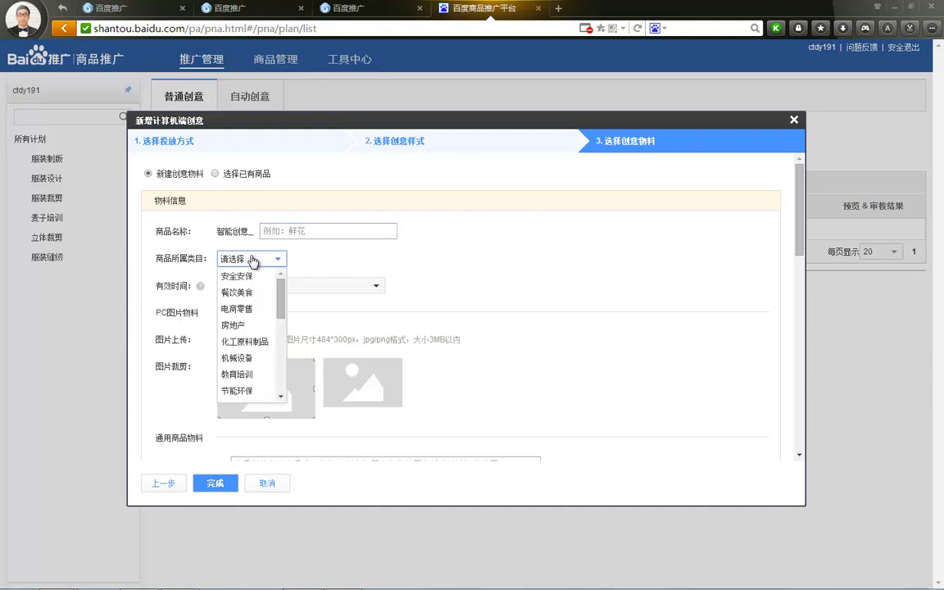
click(237, 374)
click(327, 261)
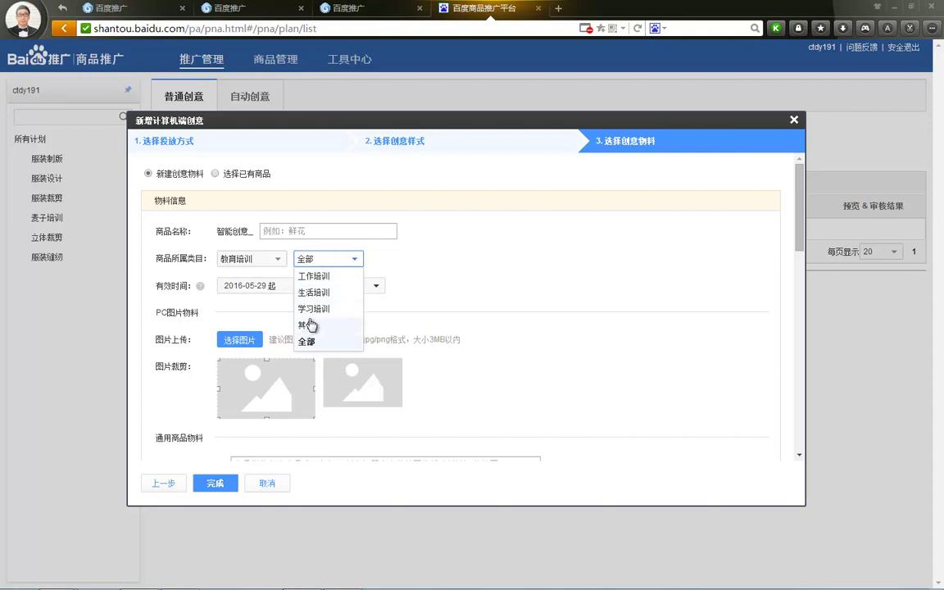
click(309, 325)
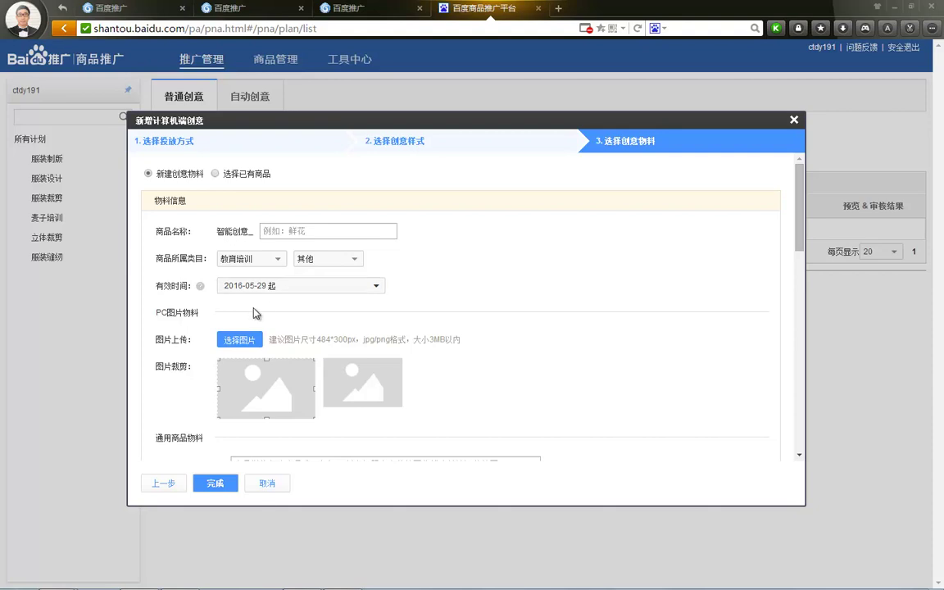
Step: Click into the mobile link, general promotion link and 详情 fields of the material form
scroll(219, 311, down, 3)
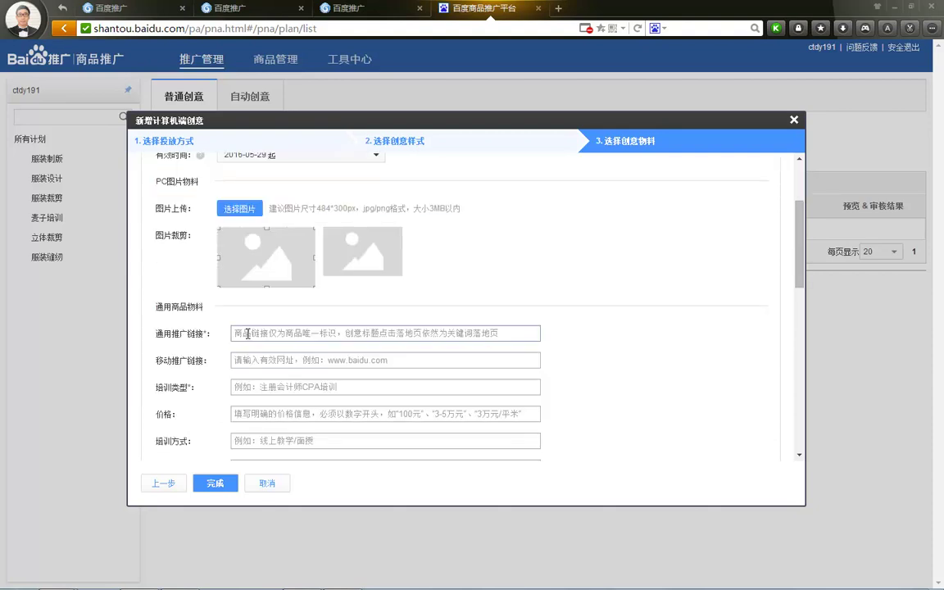
click(244, 360)
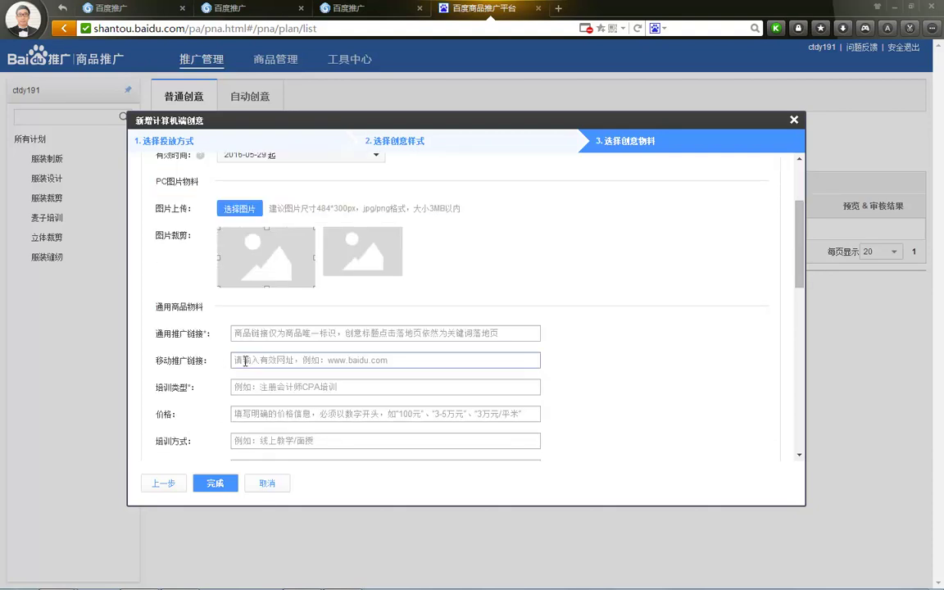
click(255, 333)
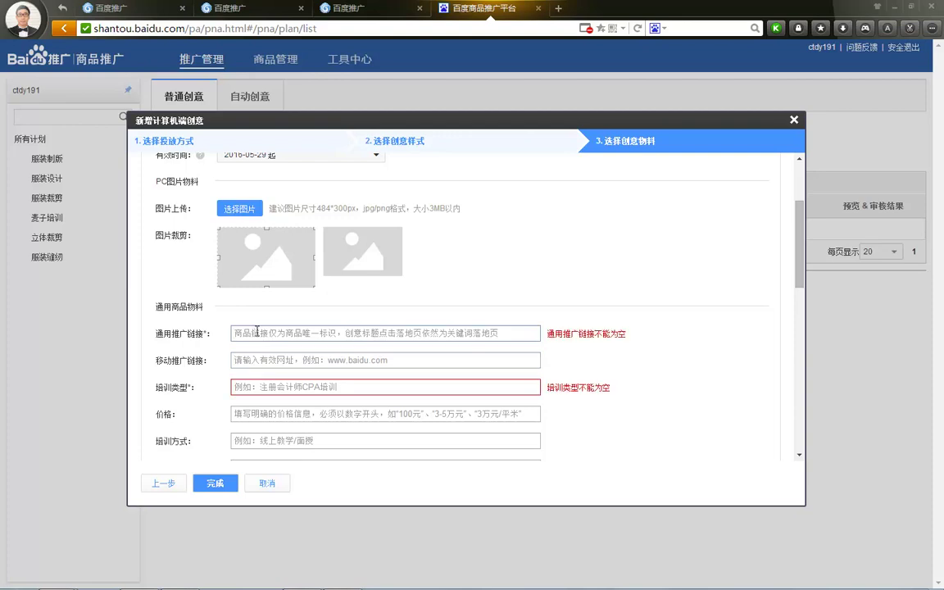
scroll(257, 331, down, 3)
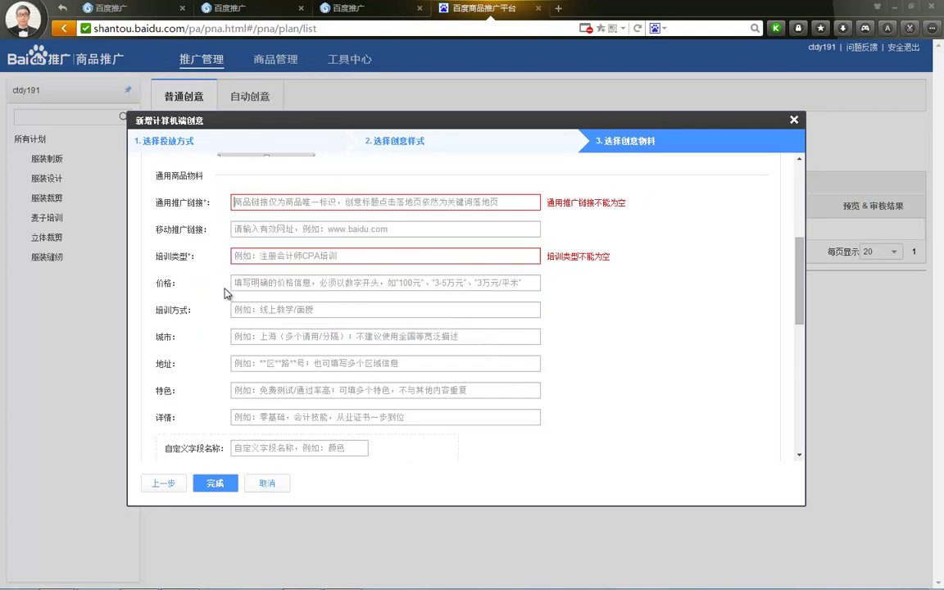
scroll(246, 377, down, 2)
click(237, 354)
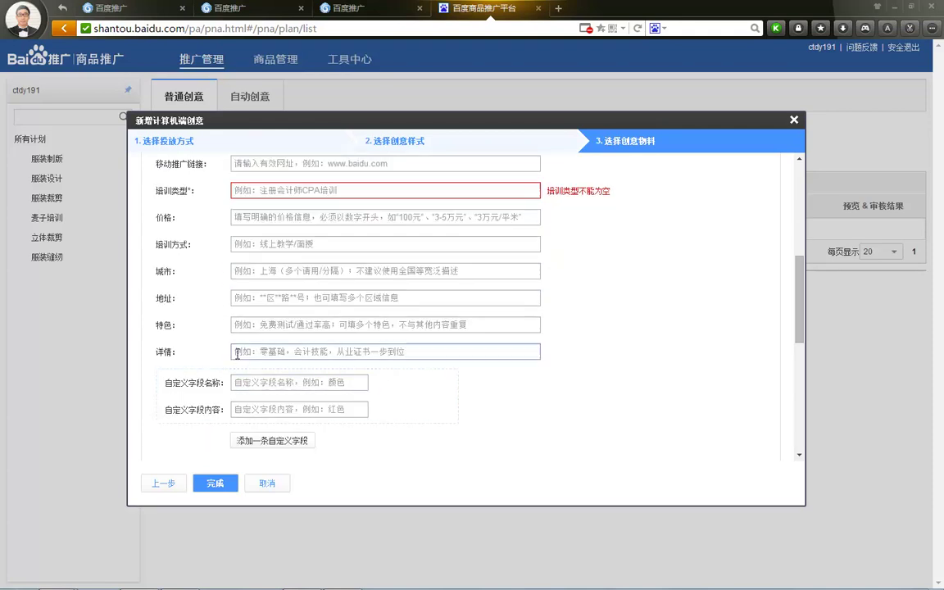
scroll(246, 352, down, 2)
Step: Type and then erase trial custom field names (daxue, chima), leaving the field empty
click(254, 313)
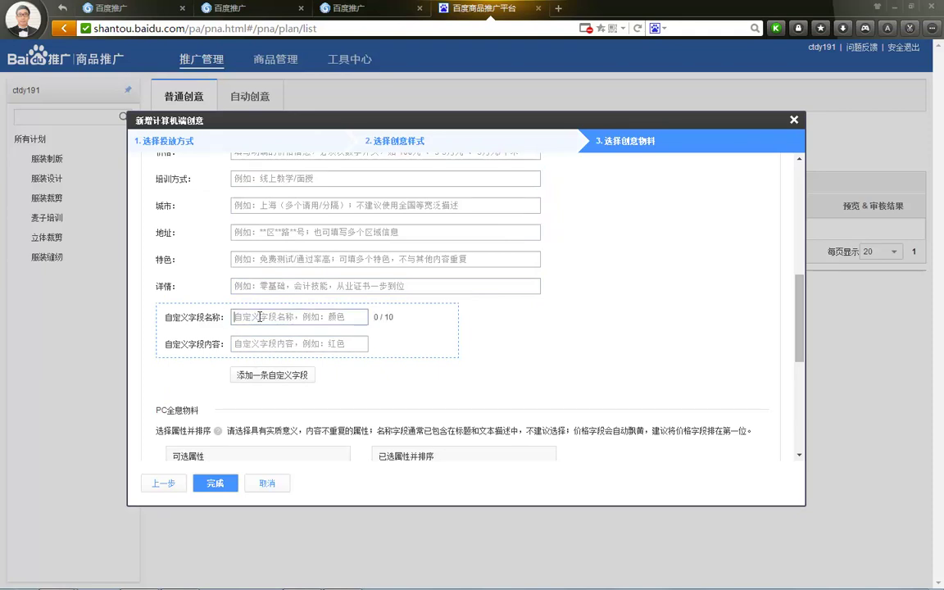
text(daxue)
key(Return)
key(ctrl+a)
key(BackSpace)
text(chima)
key(space)
key(BackSpace)
key(BackSpace)
Step: Click 完成, getting 不能为空 errors on 通用推广链接 and 培训类型
scroll(258, 288, down, 1)
scroll(366, 304, down, 1)
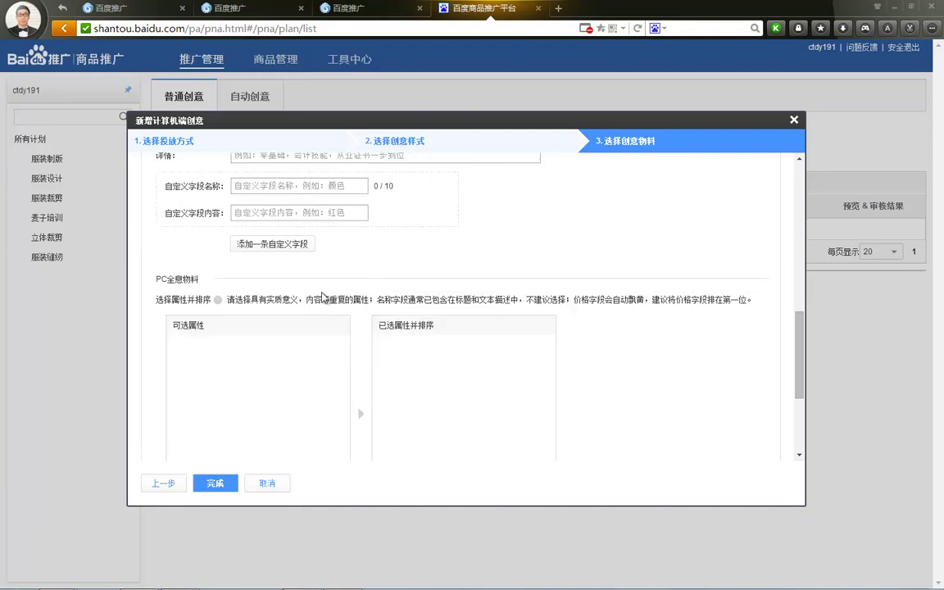
scroll(246, 361, down, 2)
click(216, 483)
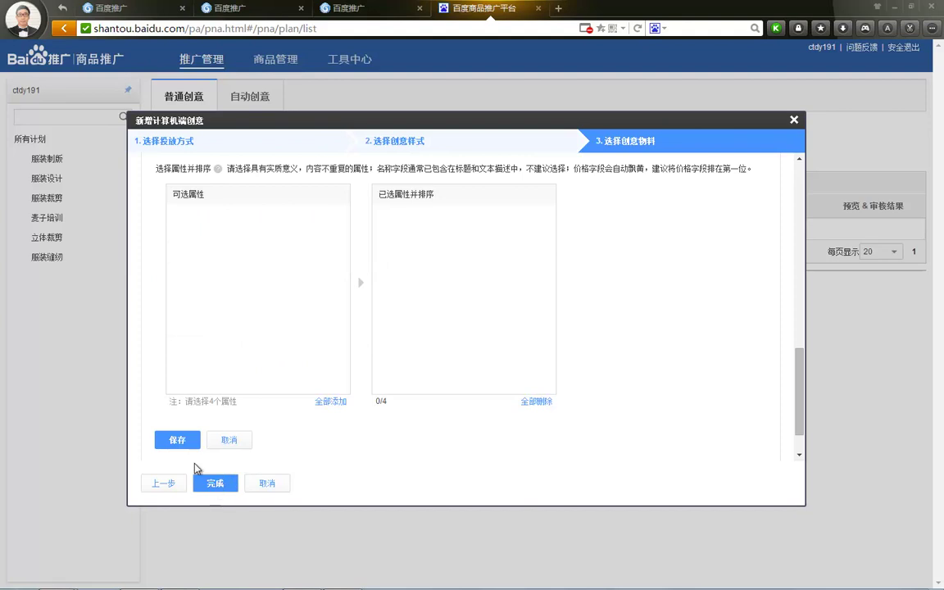
scroll(188, 443, up, 3)
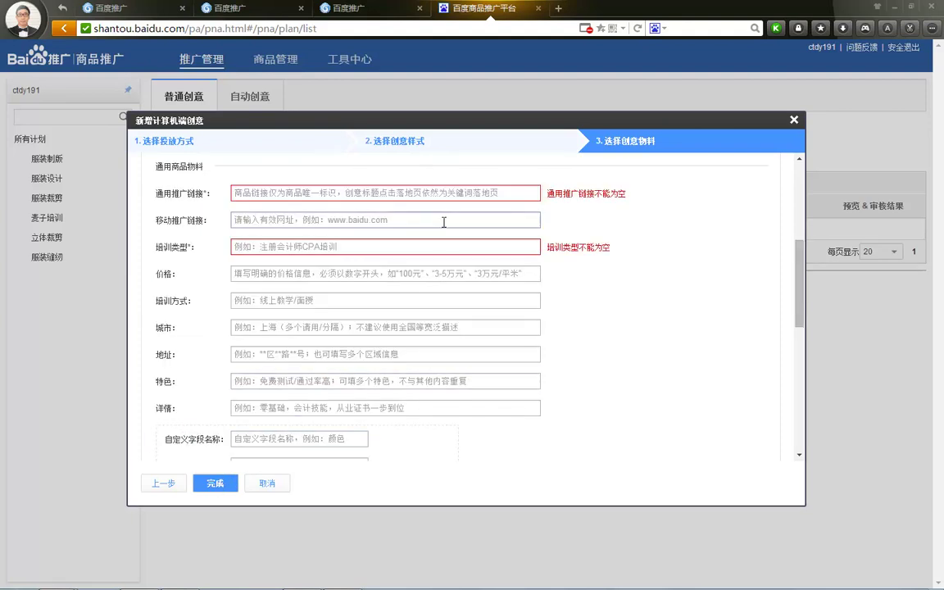
scroll(393, 238, down, 3)
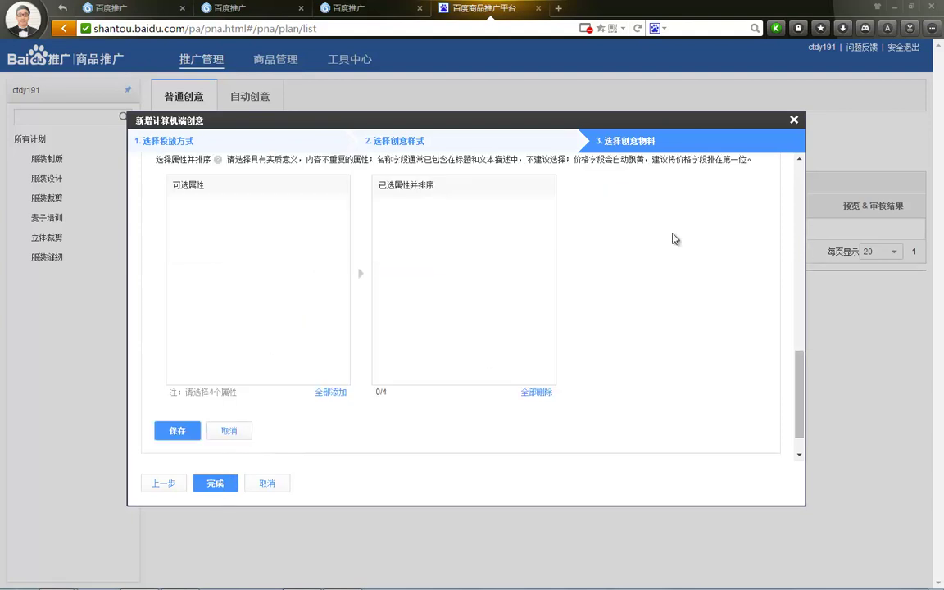
Step: Restart the desktop creative for 服装制版 and 服装设计 and reach style selection
click(793, 119)
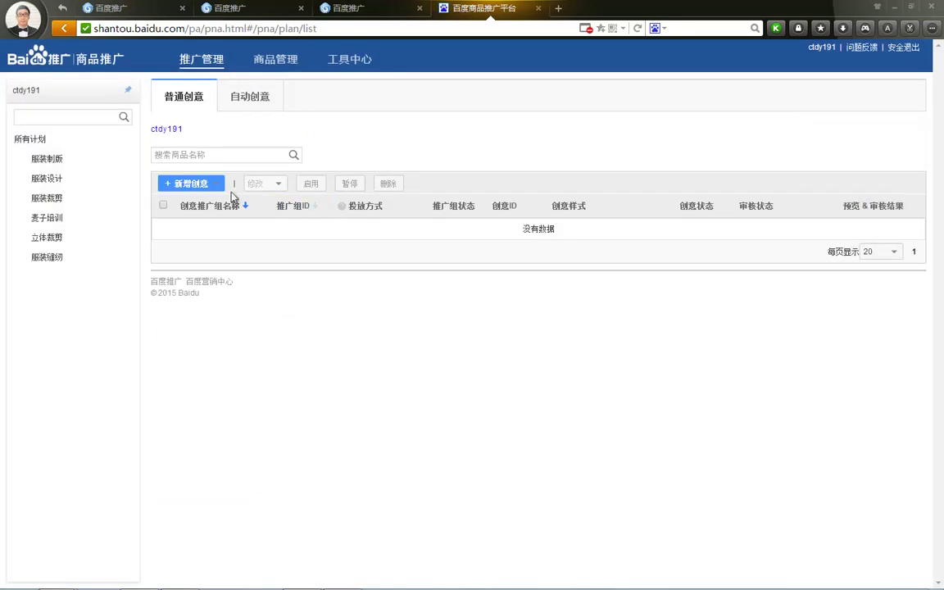
click(210, 185)
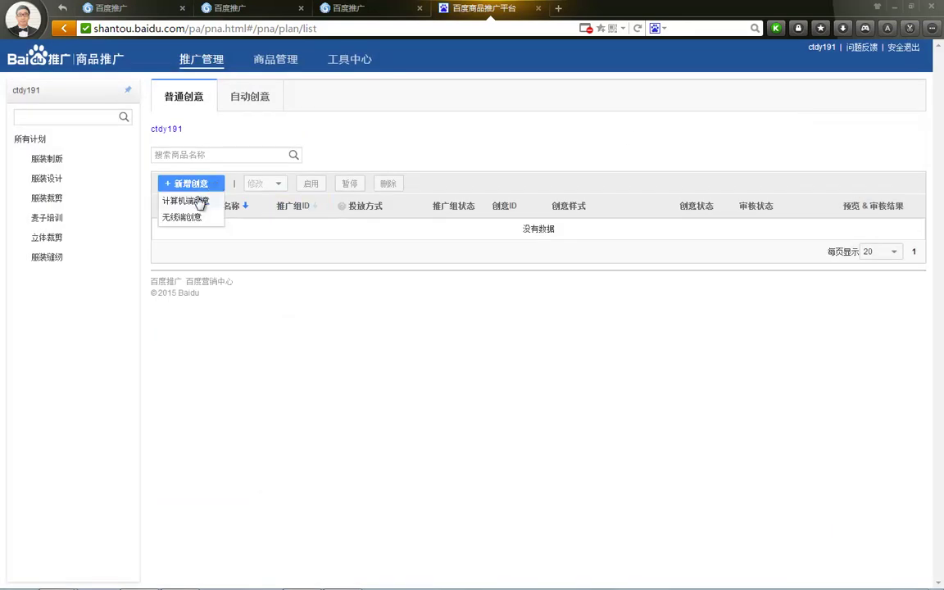
click(190, 201)
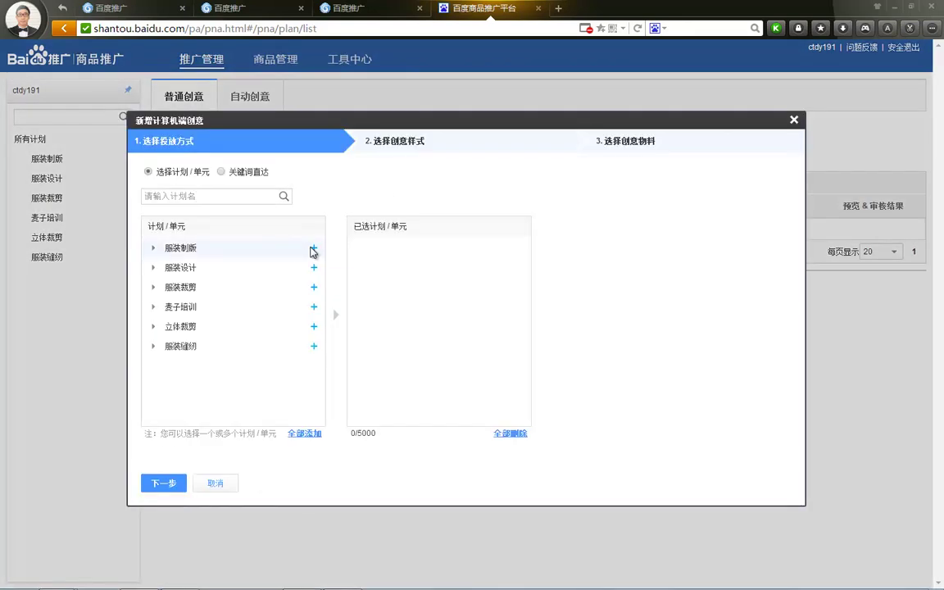
click(312, 248)
click(314, 268)
click(186, 483)
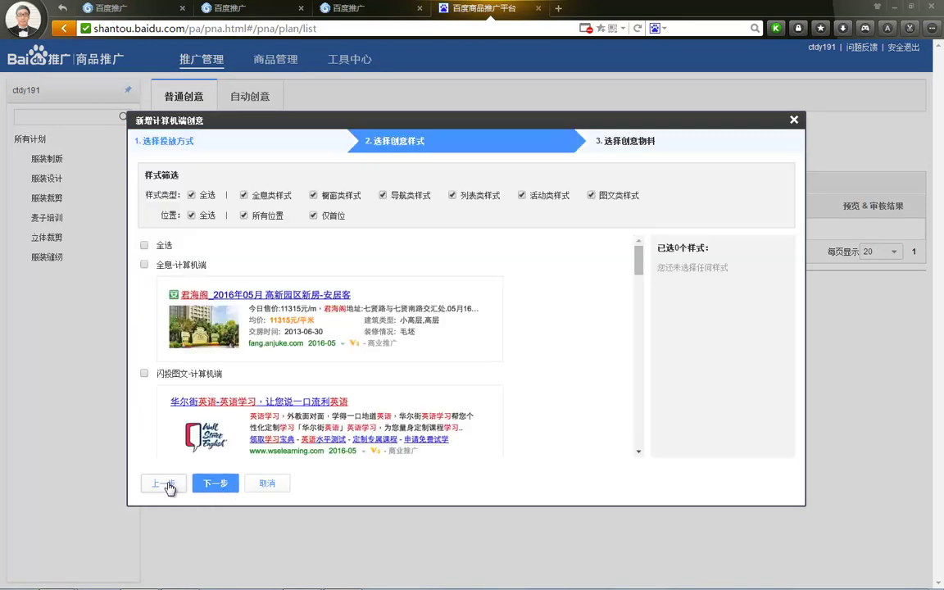
Step: Filter styles to 导航 type, tick 闪投图文导航, then select all six styles
click(197, 198)
click(314, 195)
click(313, 214)
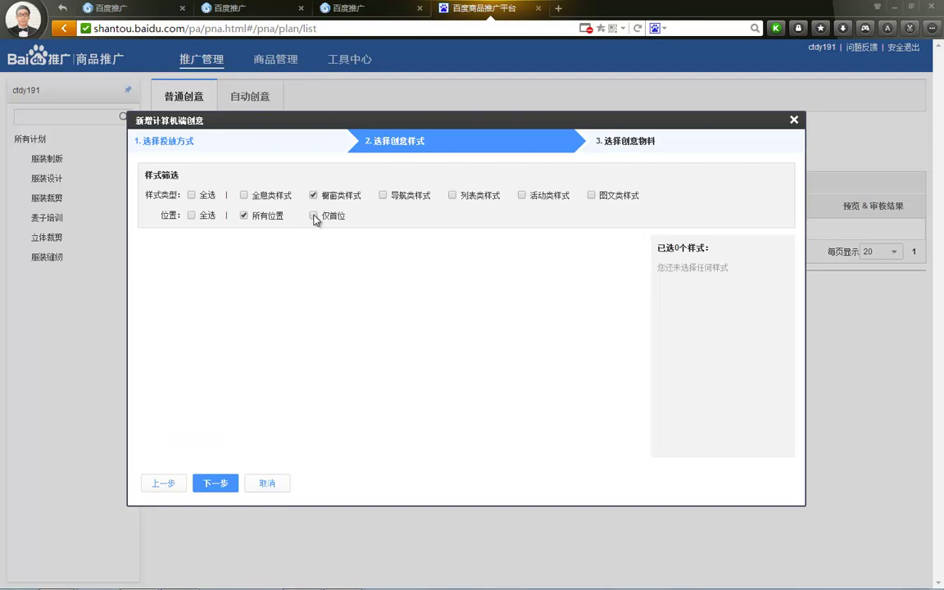
click(191, 216)
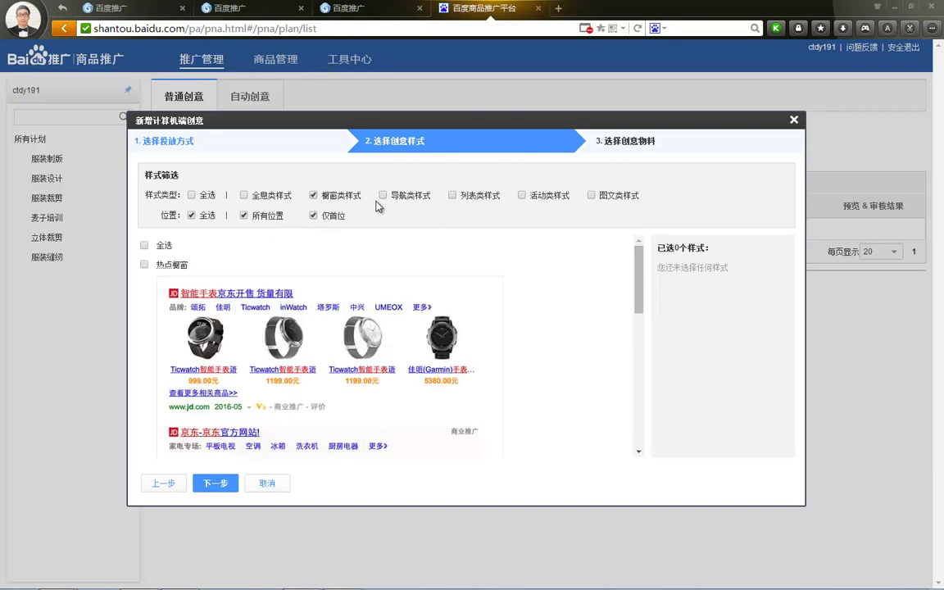
click(313, 195)
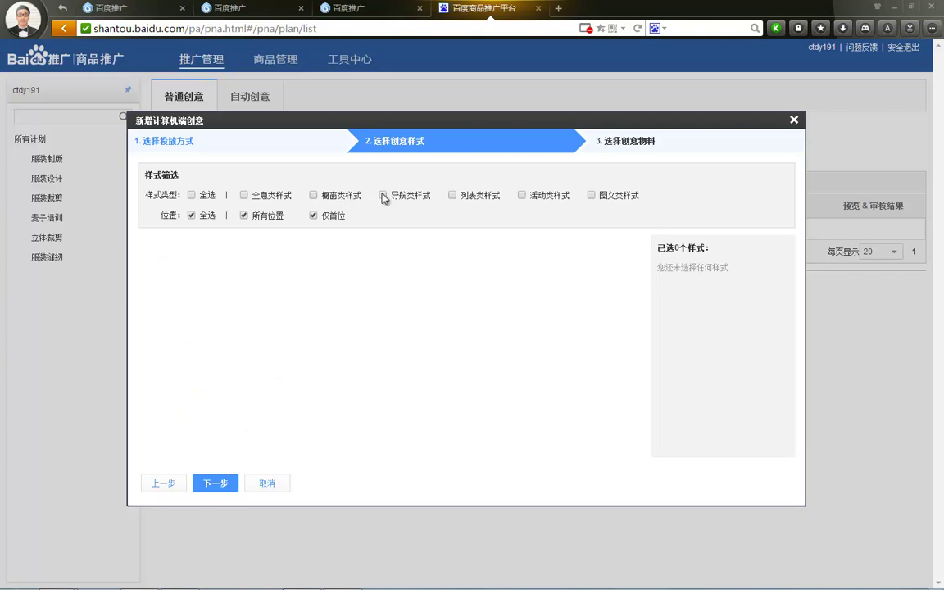
click(382, 196)
scroll(287, 286, down, 5)
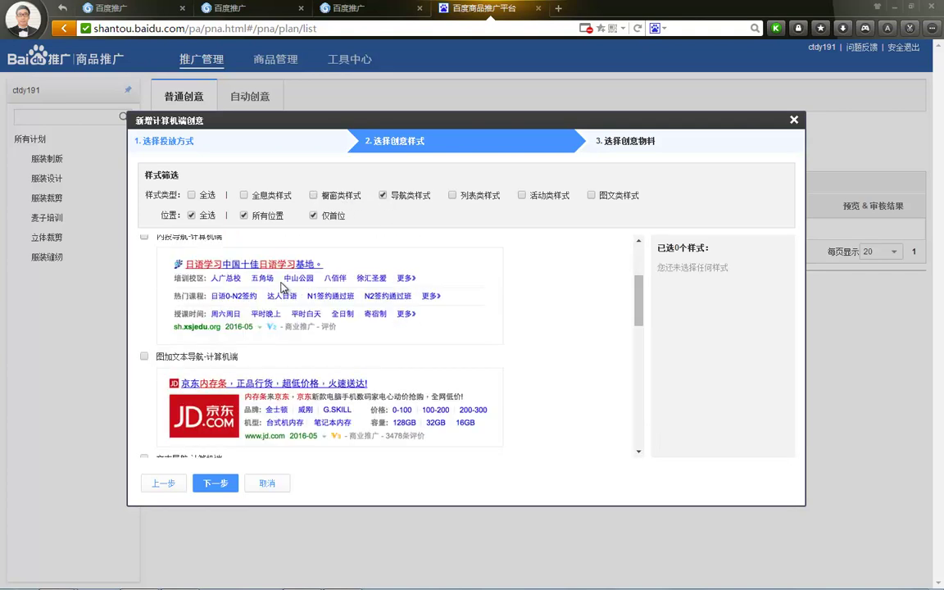
scroll(283, 293, up, 4)
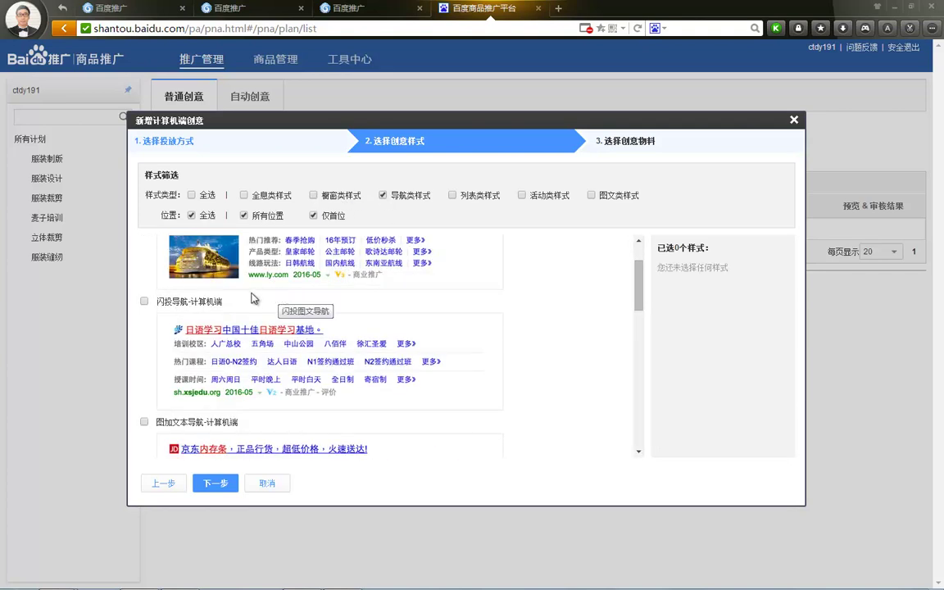
scroll(242, 267, up, 2)
click(145, 265)
click(145, 246)
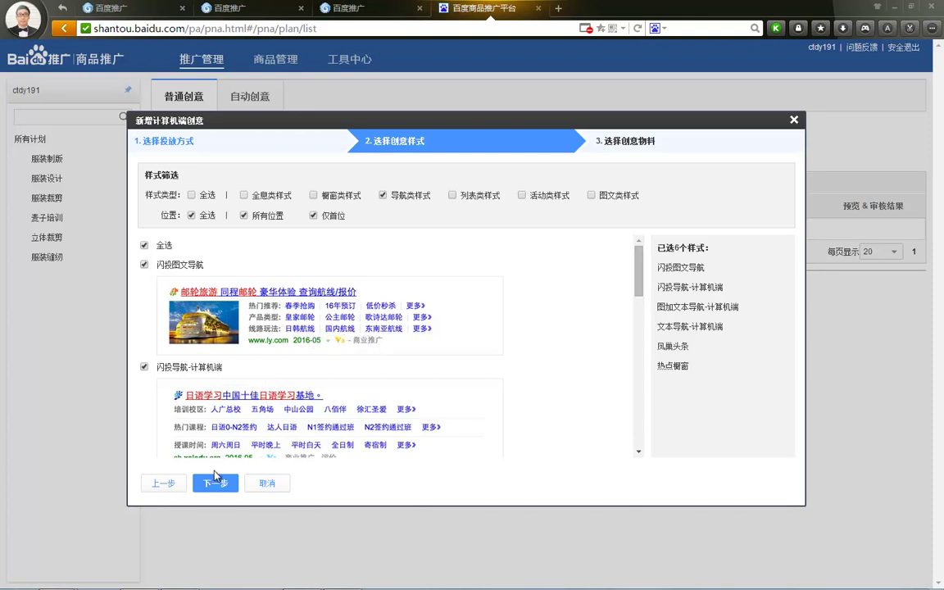
Step: Advance to 选择创意物料 and scroll through the material form
click(215, 484)
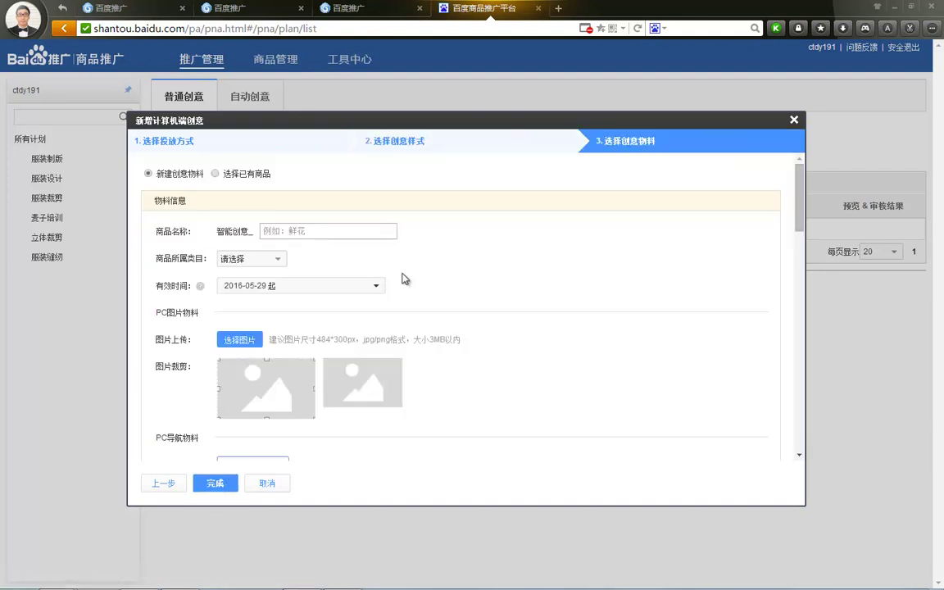
scroll(326, 236, down, 2)
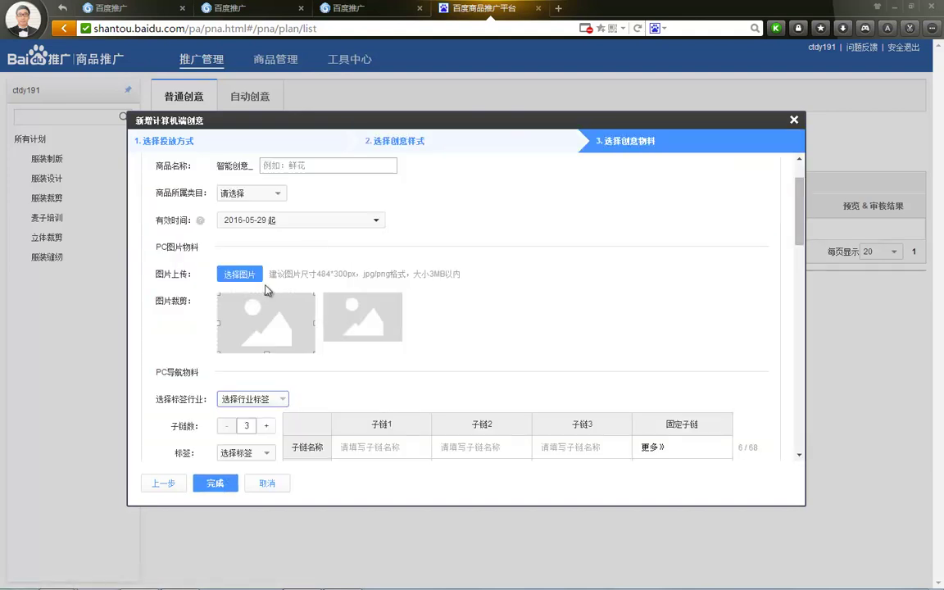
scroll(267, 275, down, 2)
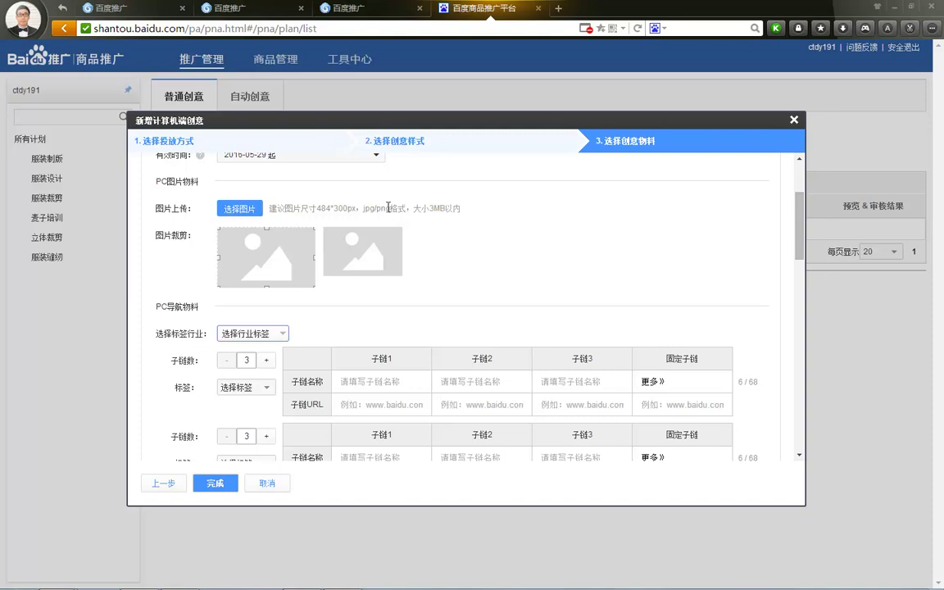
scroll(394, 210, down, 1)
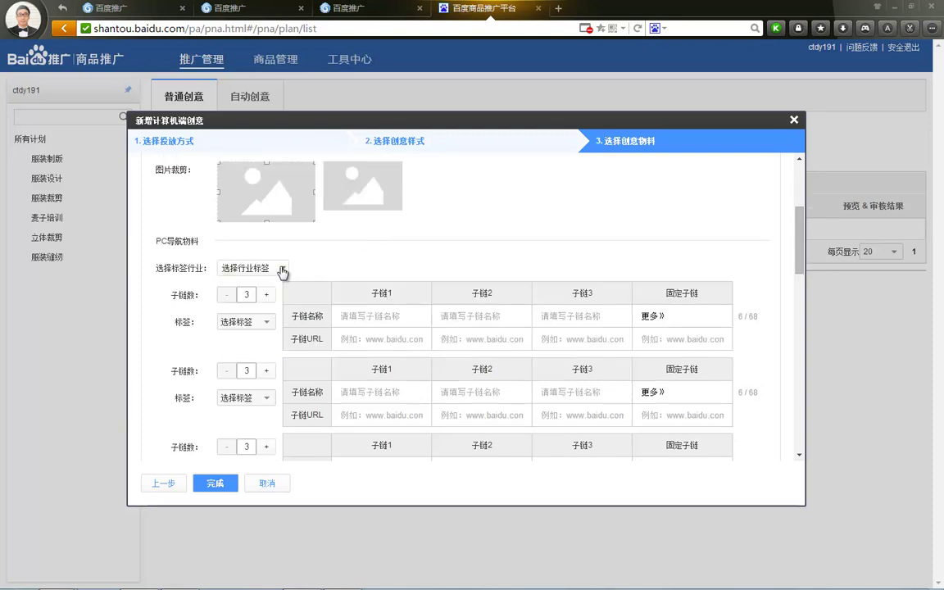
Step: Open and close the 选择行业标签 list, then close the wizard without saving
click(278, 268)
click(330, 243)
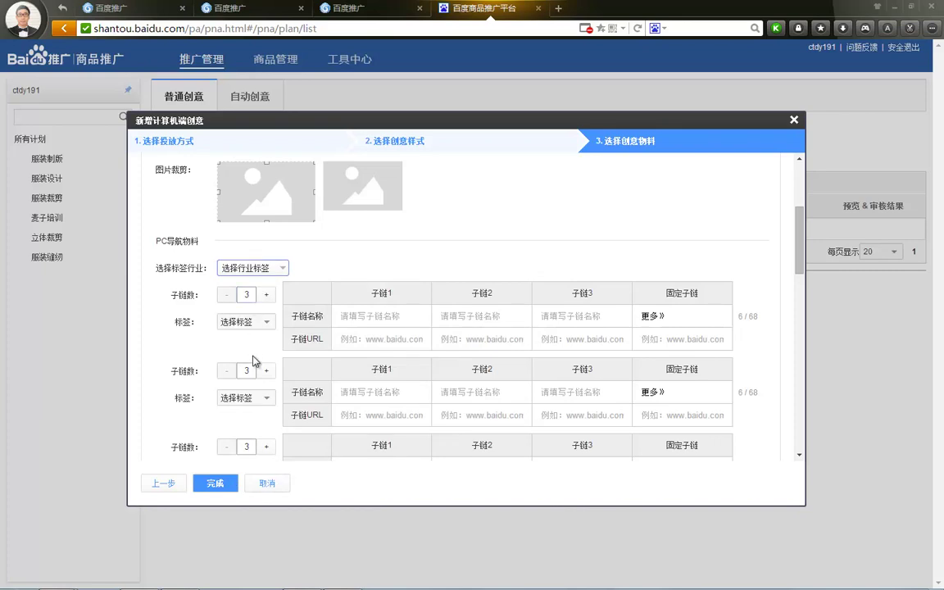
scroll(253, 307, down, 5)
scroll(252, 317, down, 3)
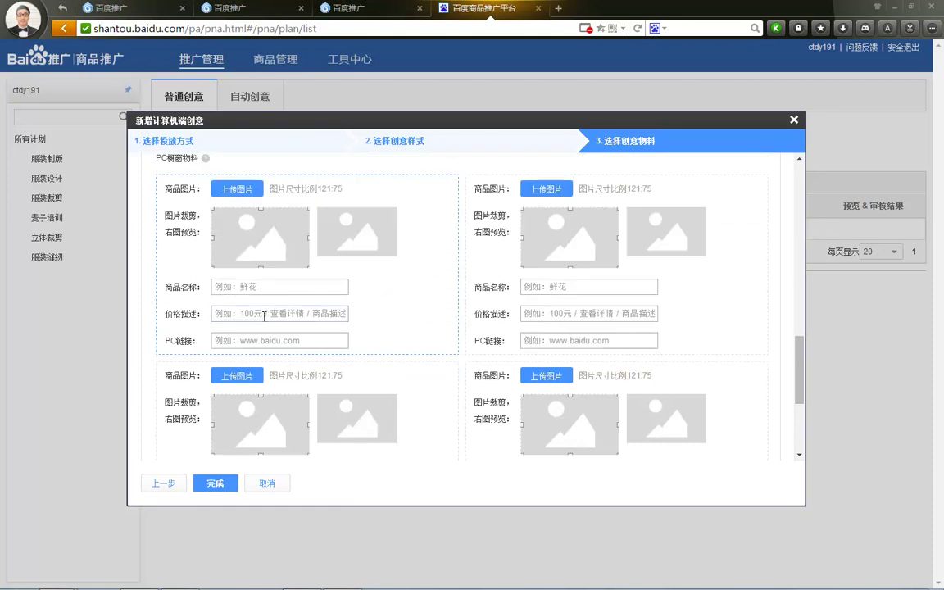
scroll(424, 273, down, 3)
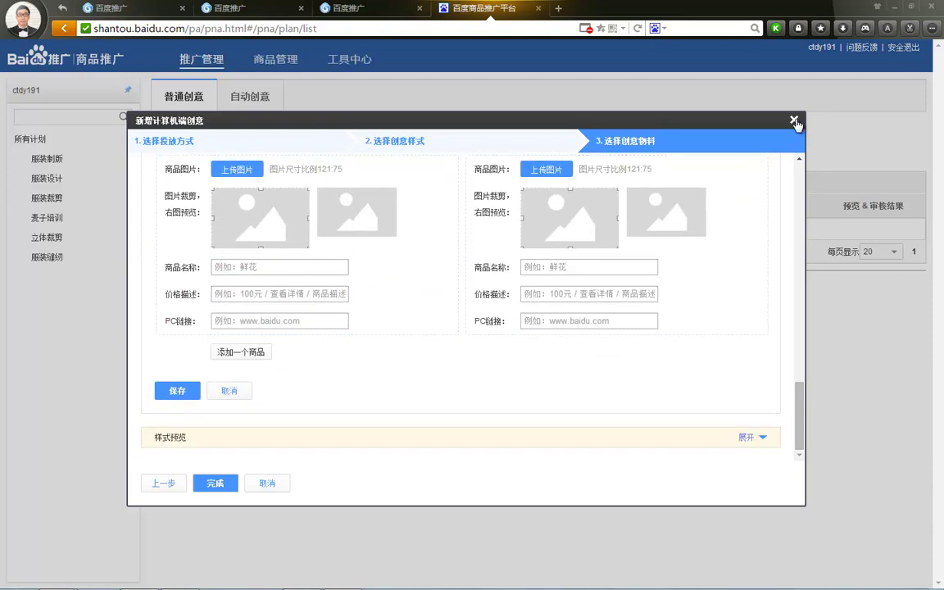
click(794, 121)
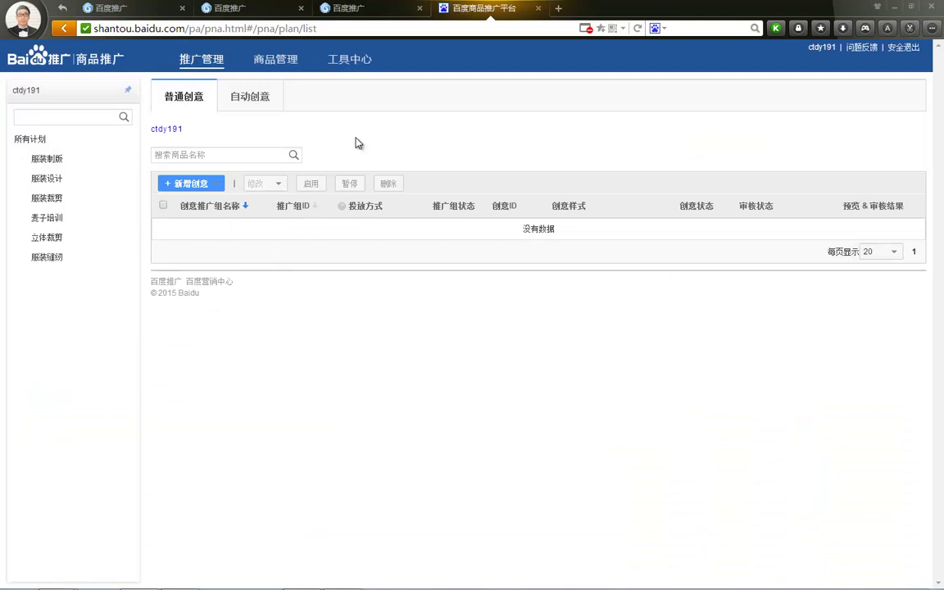
Step: Go to 商品管理 and cancel the 新增商品集合 dialog
click(287, 62)
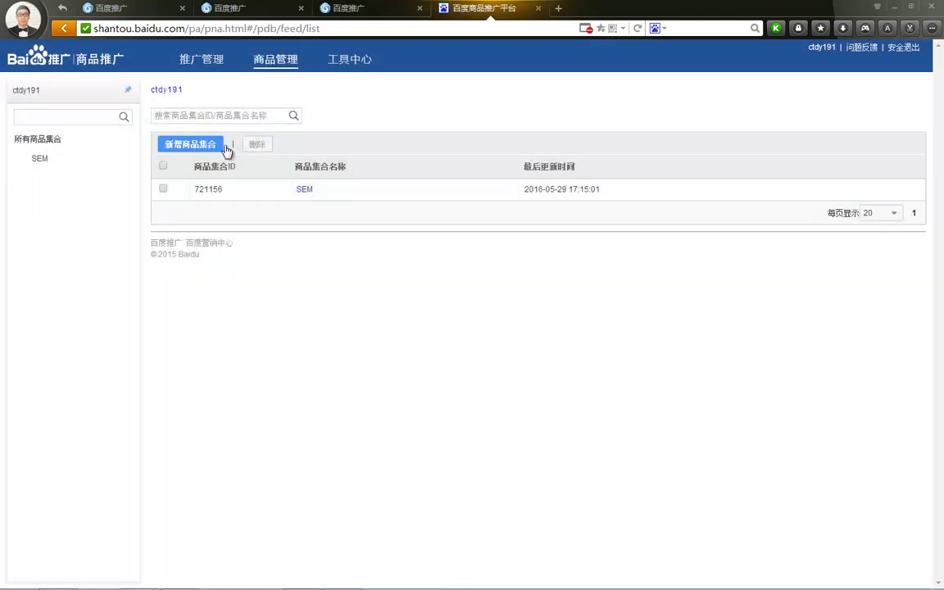
click(211, 153)
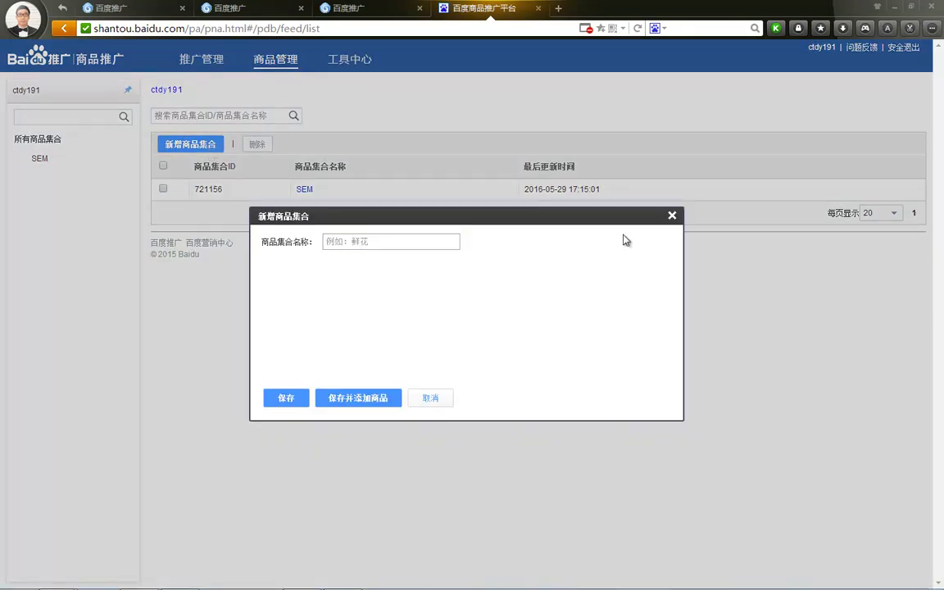
click(671, 218)
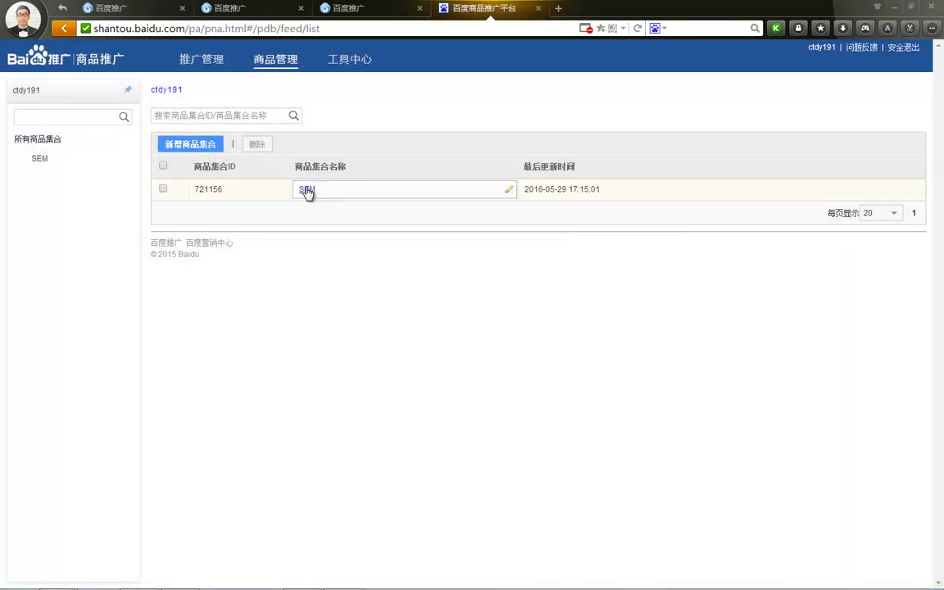
Step: Open the SEM collection (ID 721156), view the 新增商品 form, and close it unsaved
click(306, 190)
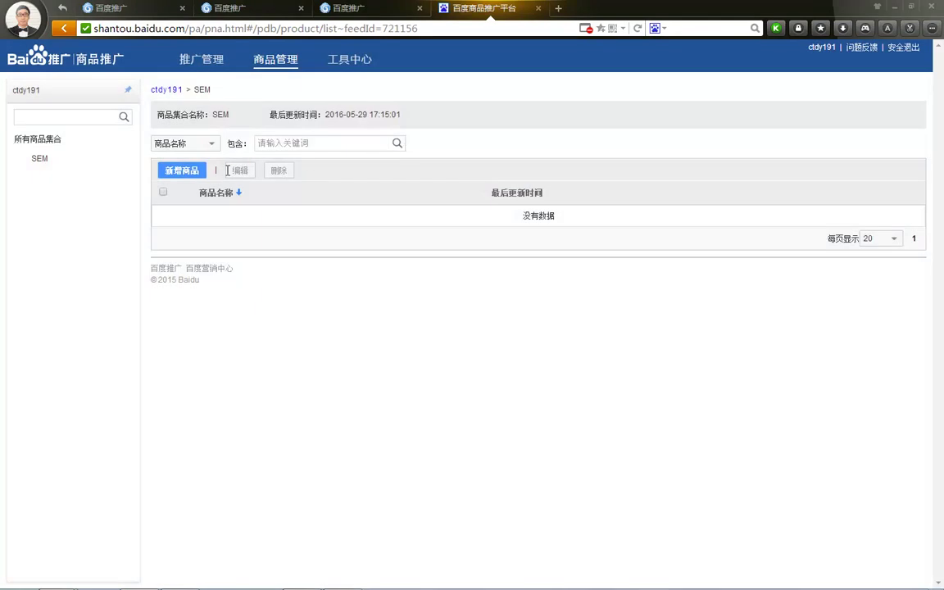
click(185, 171)
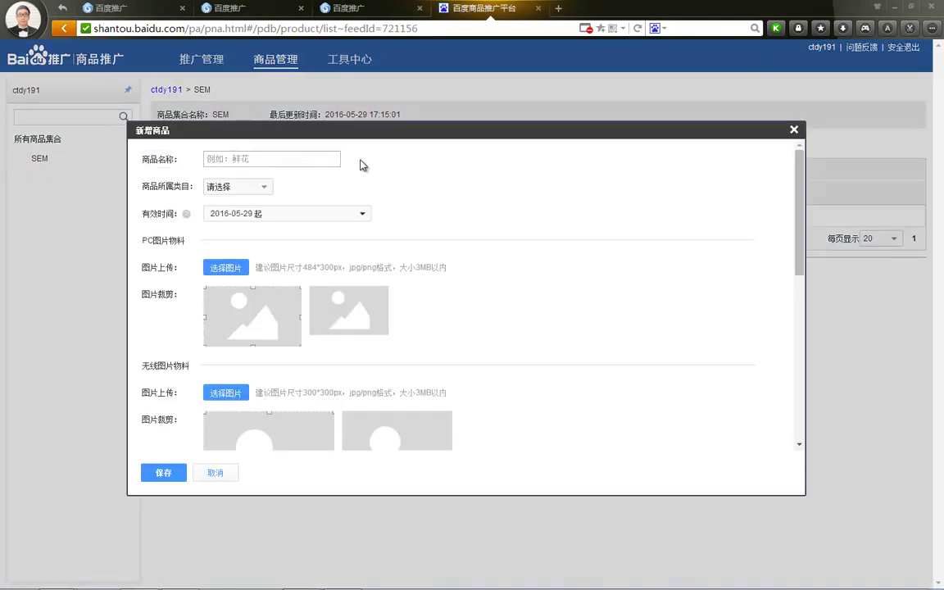
scroll(352, 205, down, 3)
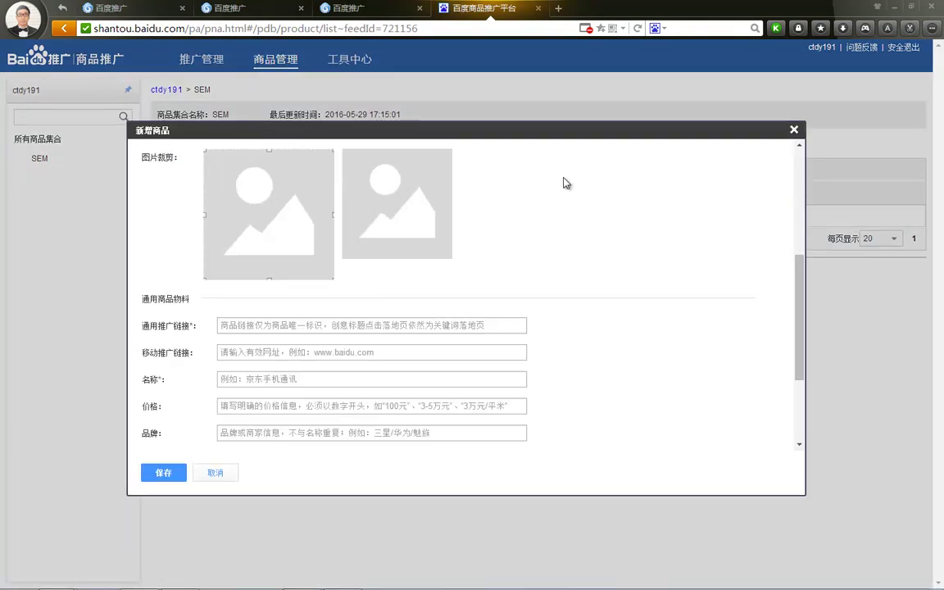
click(793, 130)
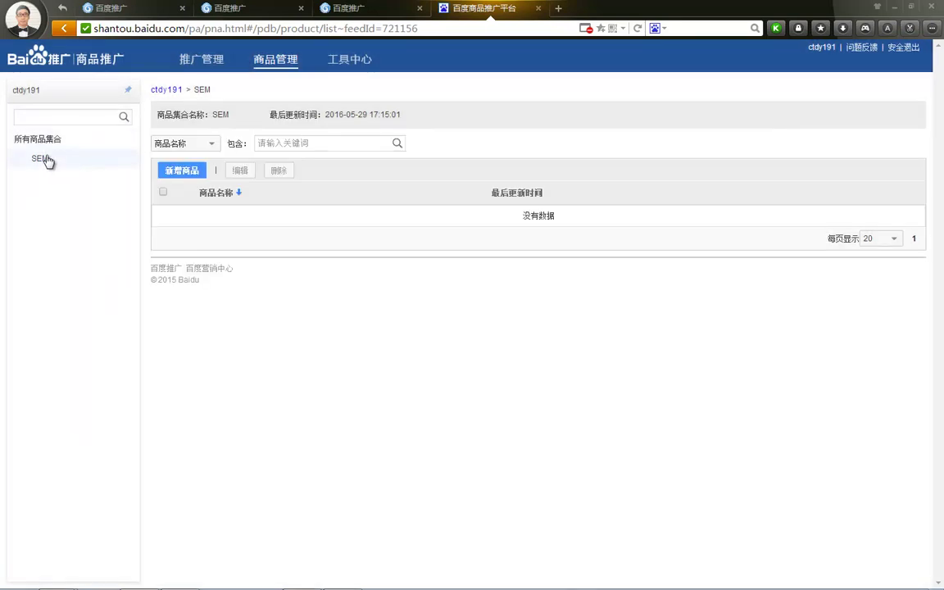
Step: Check the 分样式出价 bid lists for 推广计划 and 推广单元 in 工具中心, both empty
click(347, 65)
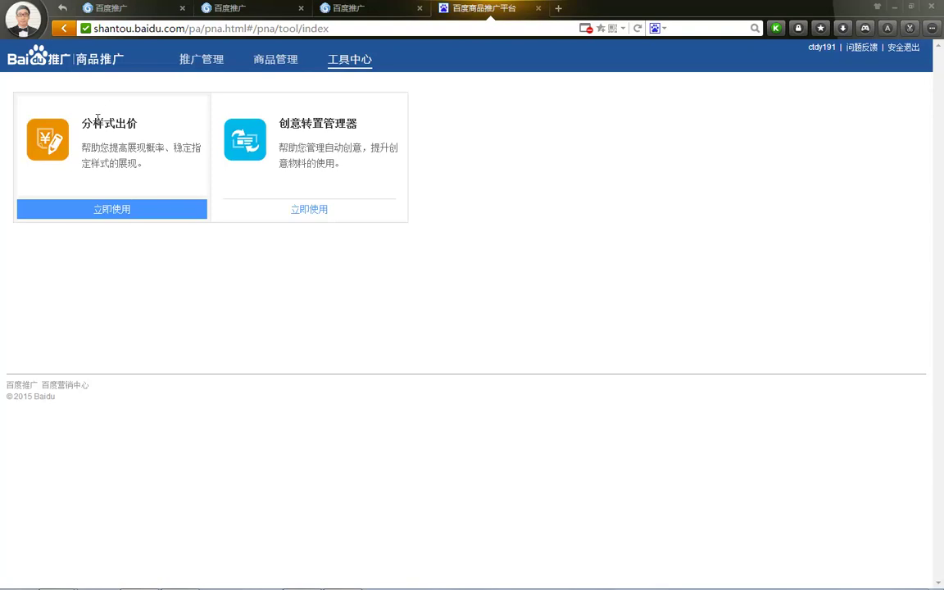
click(118, 210)
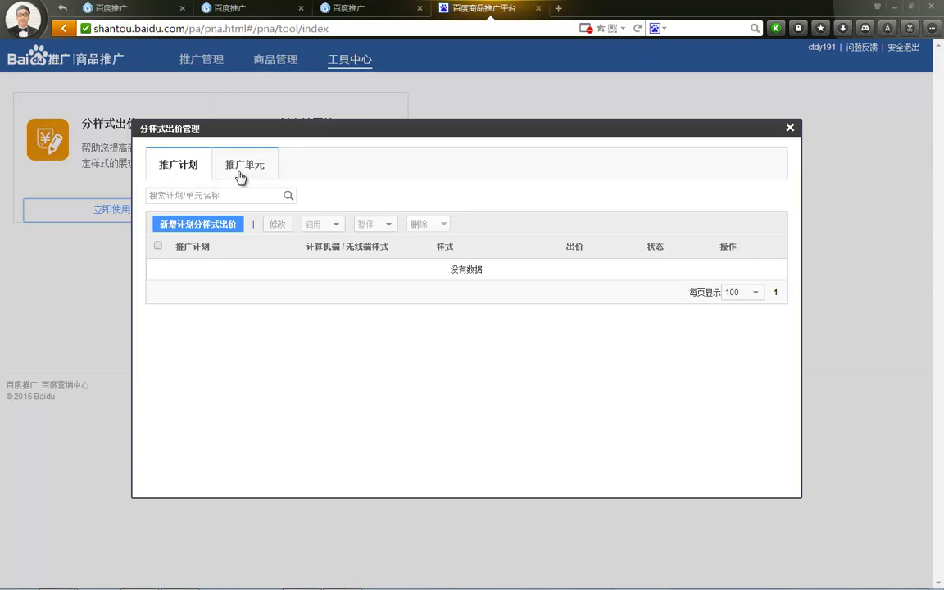
click(240, 178)
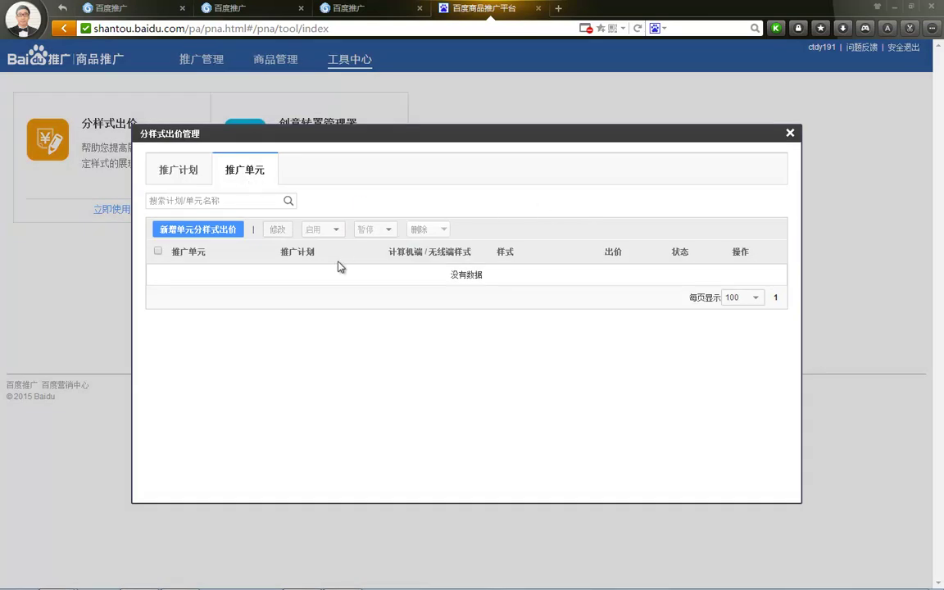
click(790, 133)
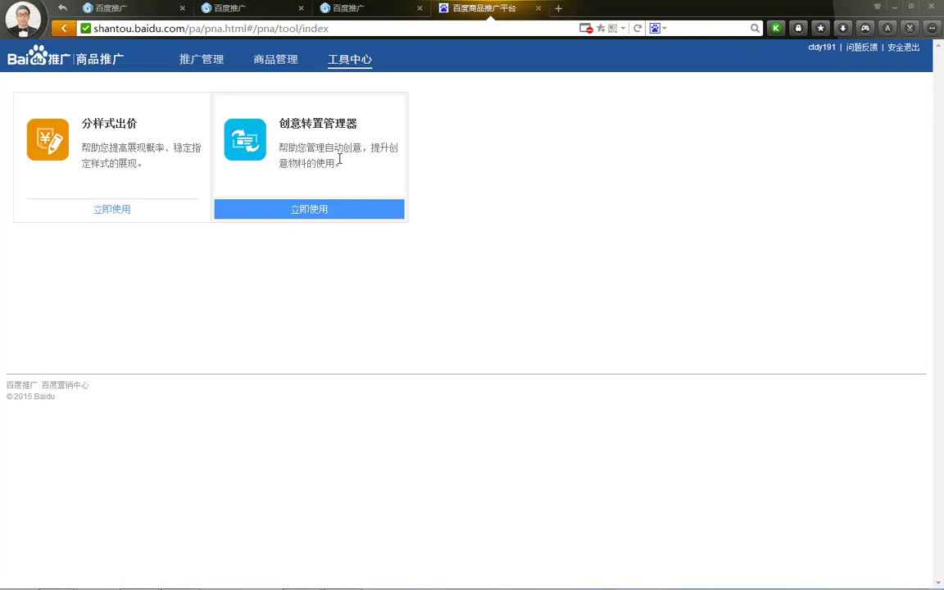
Step: Save 创意转置管理器 with all four ad styles set to 开启, then reopen it to confirm and close it
click(307, 208)
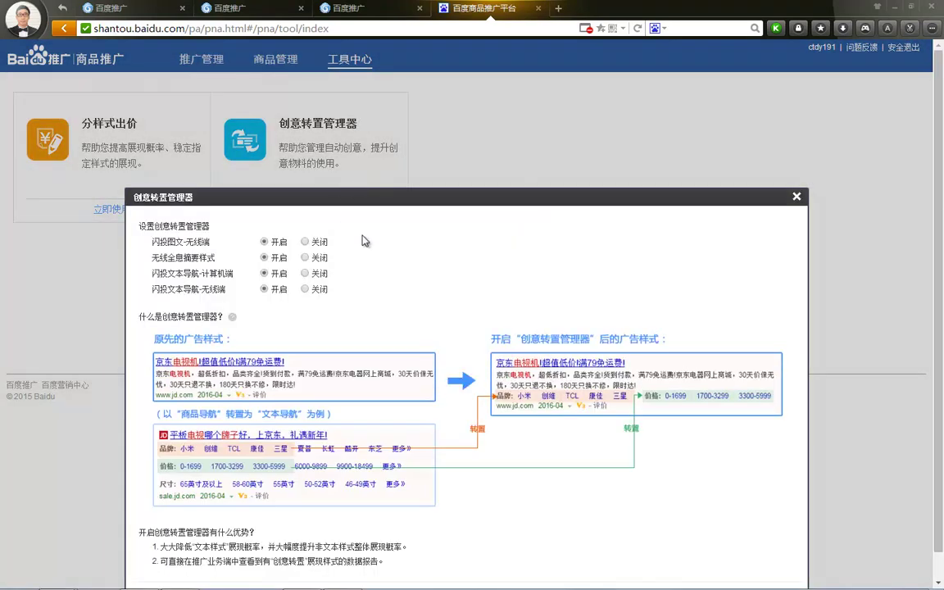
scroll(365, 240, down, 1)
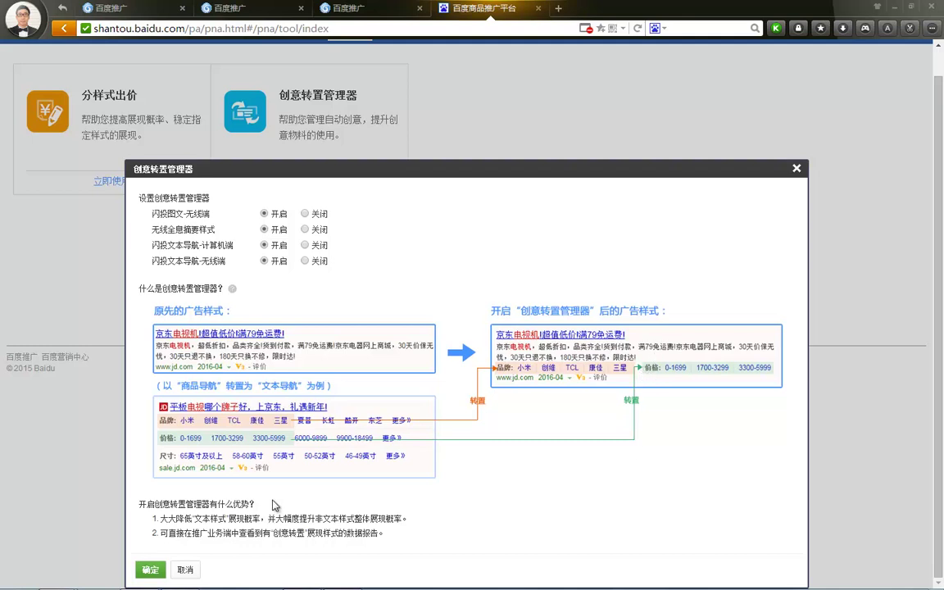
click(153, 571)
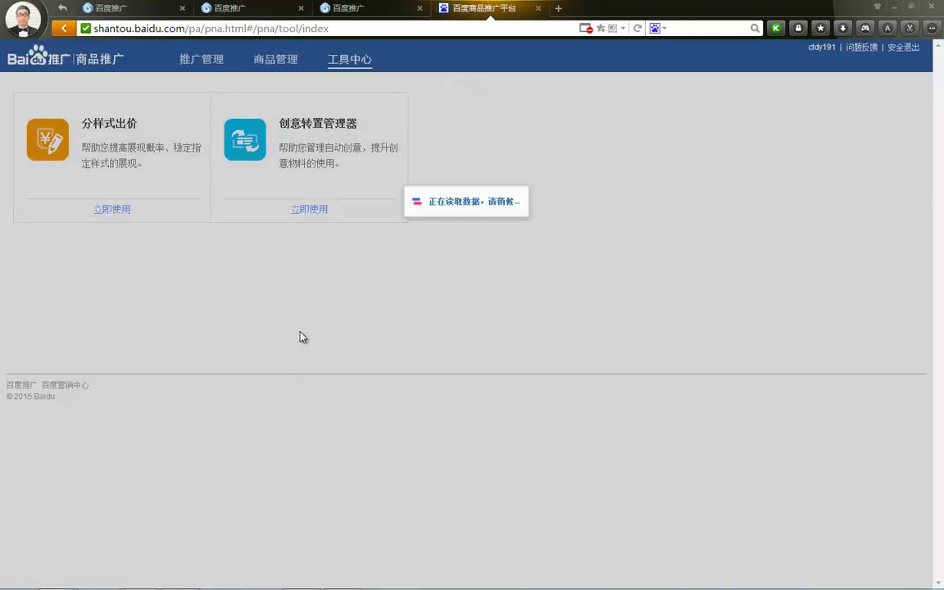
click(315, 210)
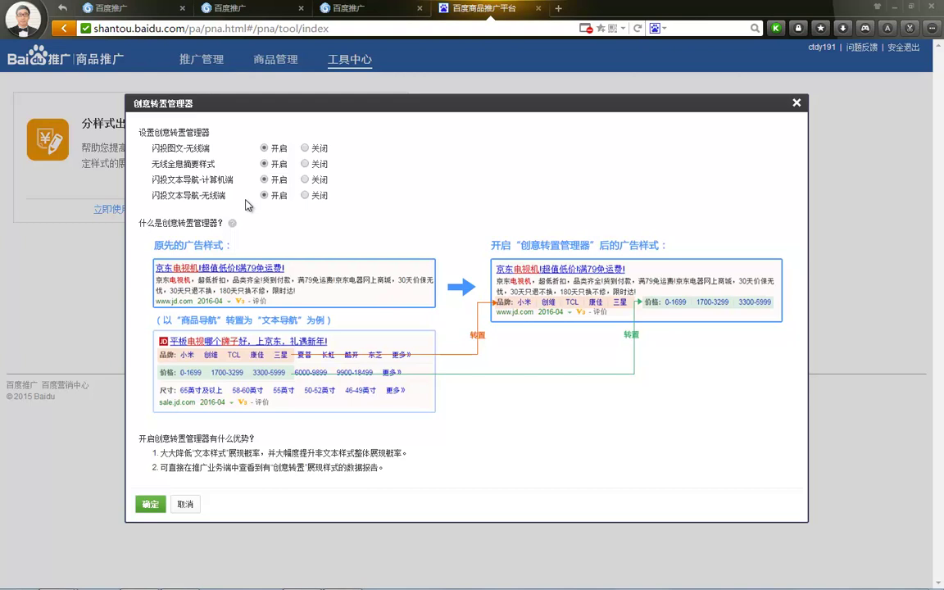
click(795, 103)
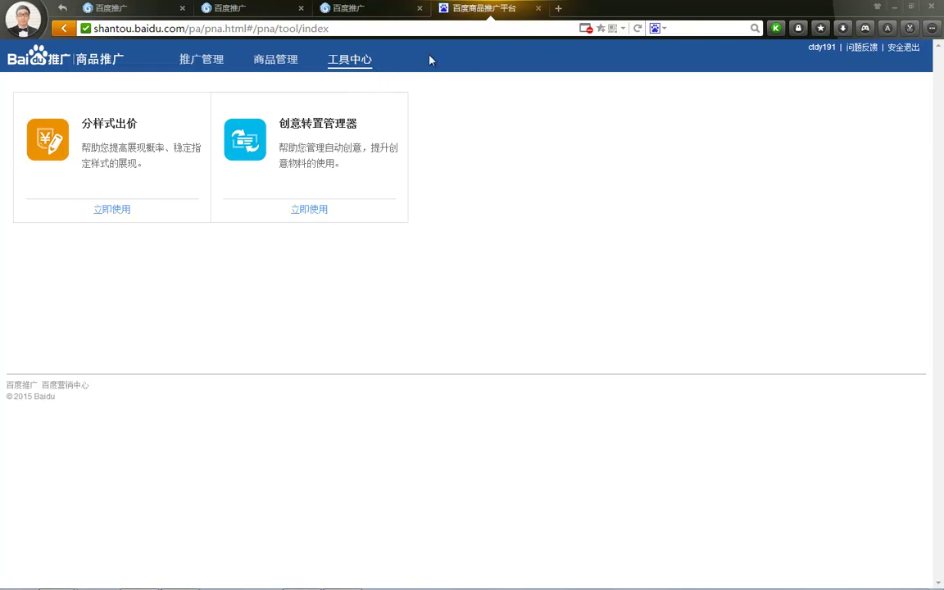
Step: Leave the web platform page and open the 闪投推广 module in the Baidu Promotion desktop client
click(538, 8)
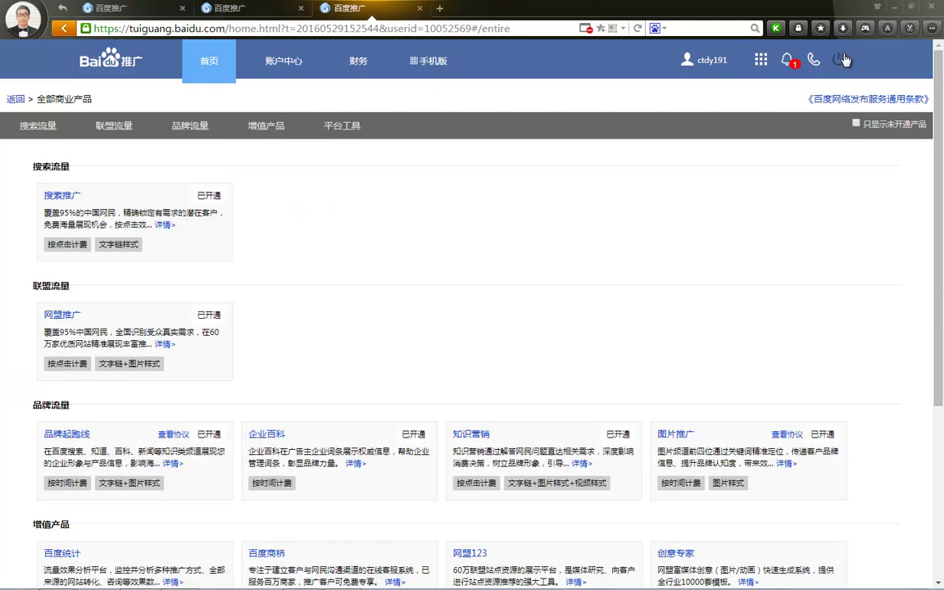
click(900, 12)
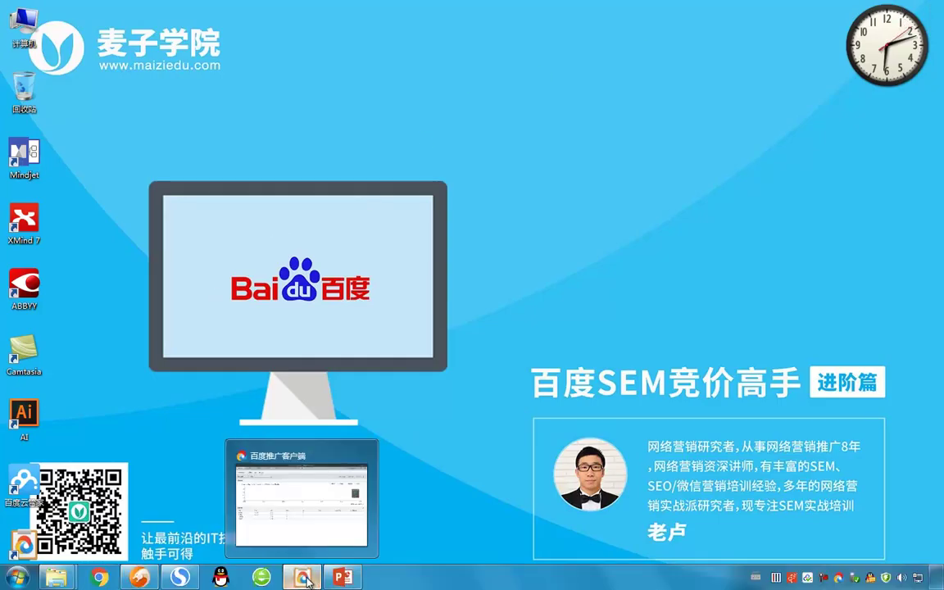
click(320, 444)
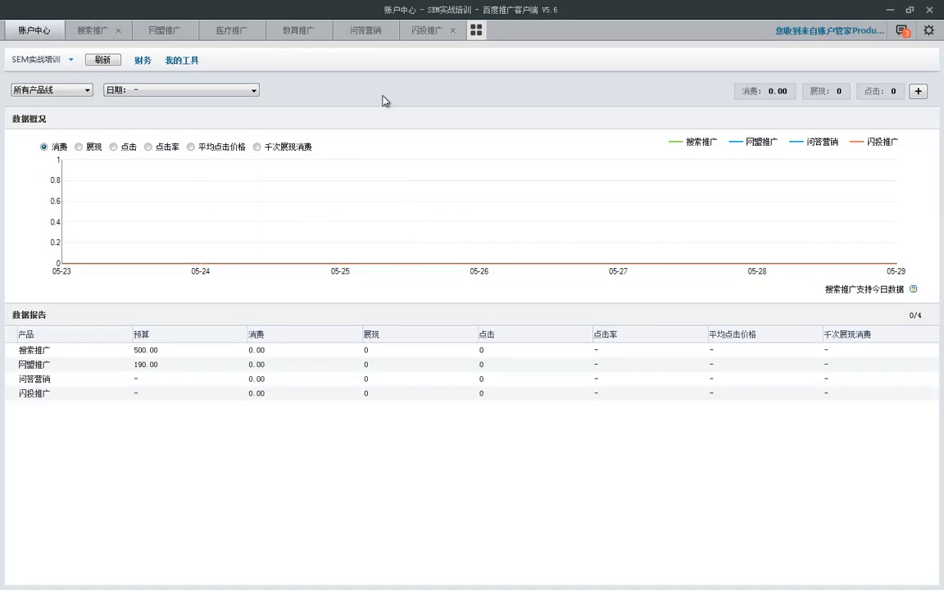
click(429, 34)
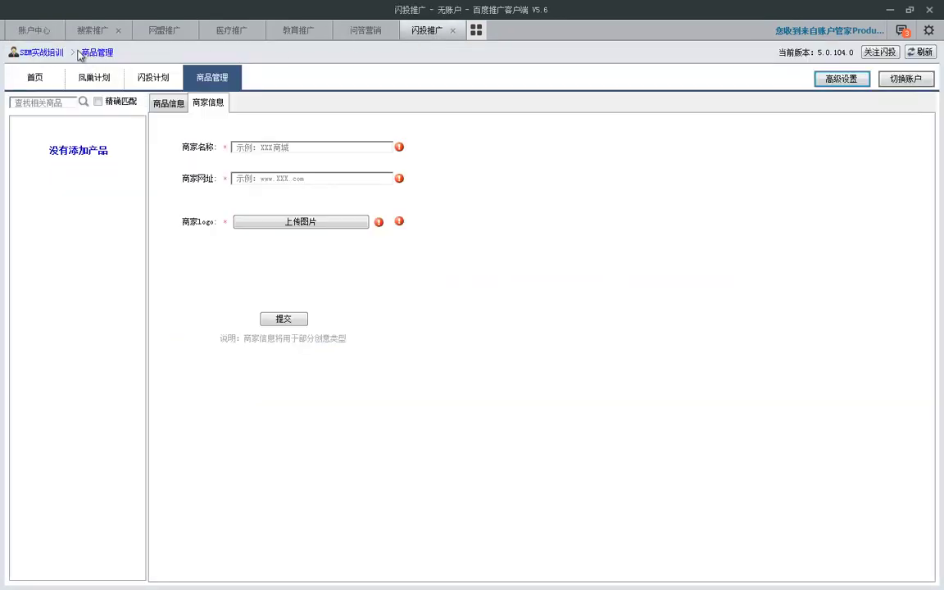
Step: Browse the home, 凤巢计划 and empty 闪投计划 lists and read the 闪投计划与凤巢计划的区别 help
click(52, 54)
click(100, 78)
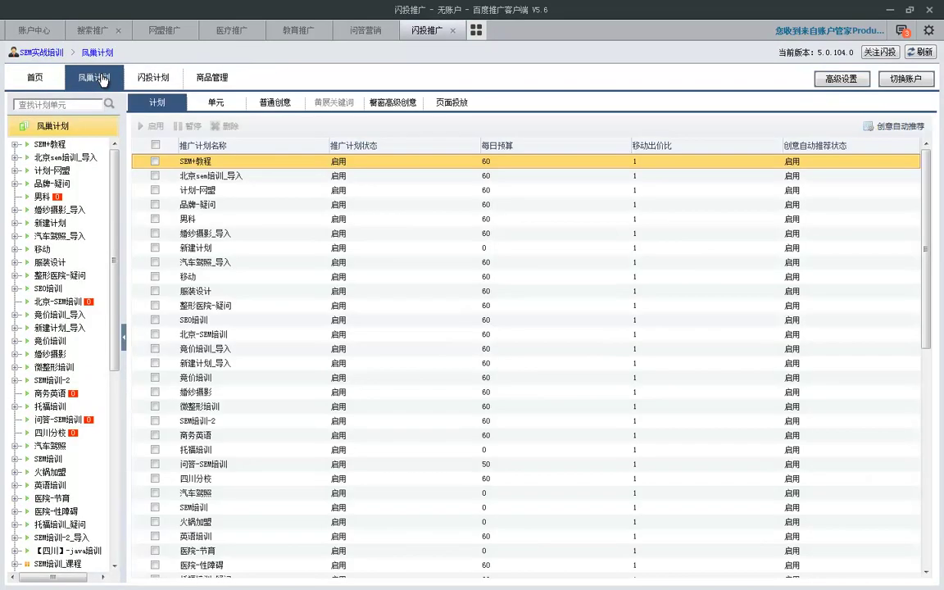
click(153, 80)
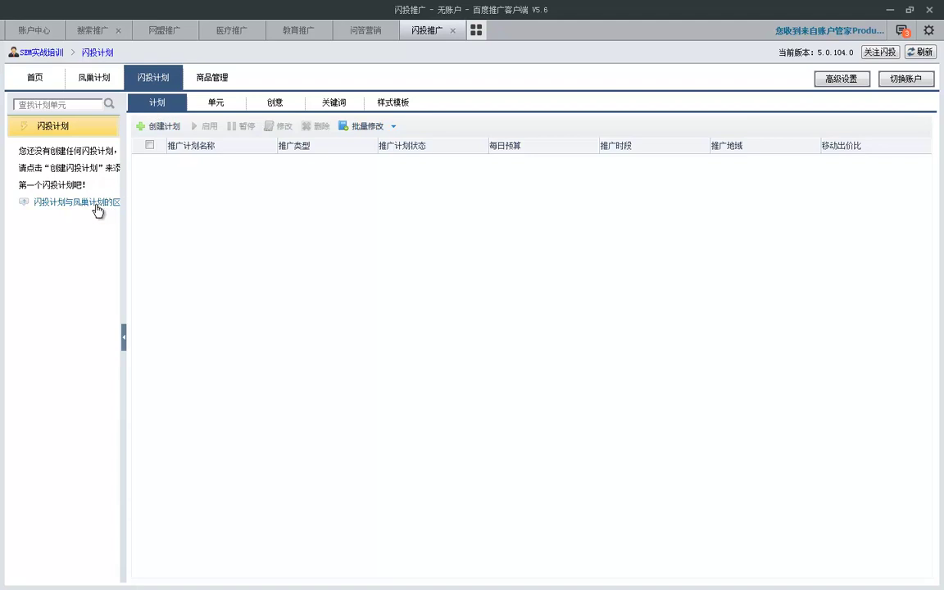
click(65, 201)
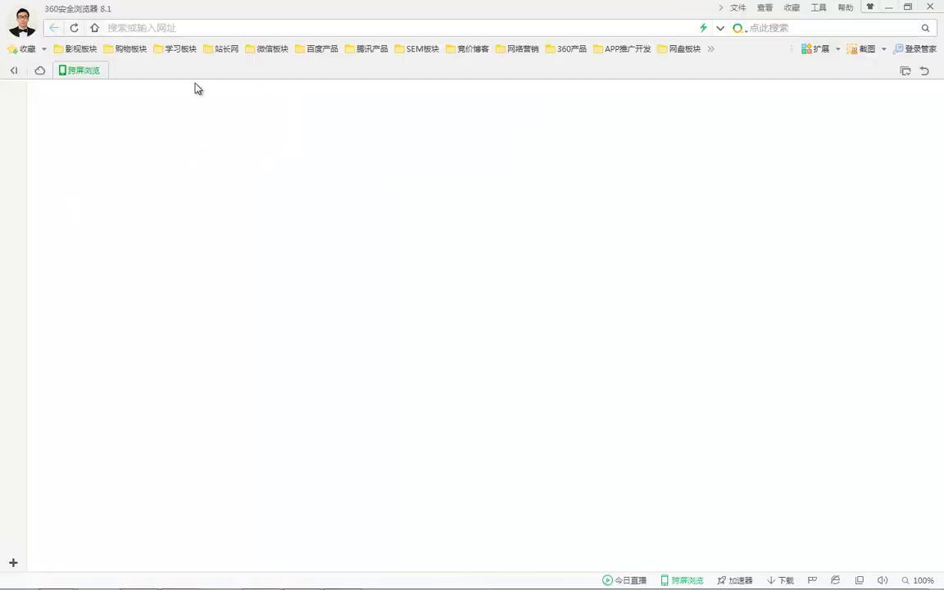
click(888, 8)
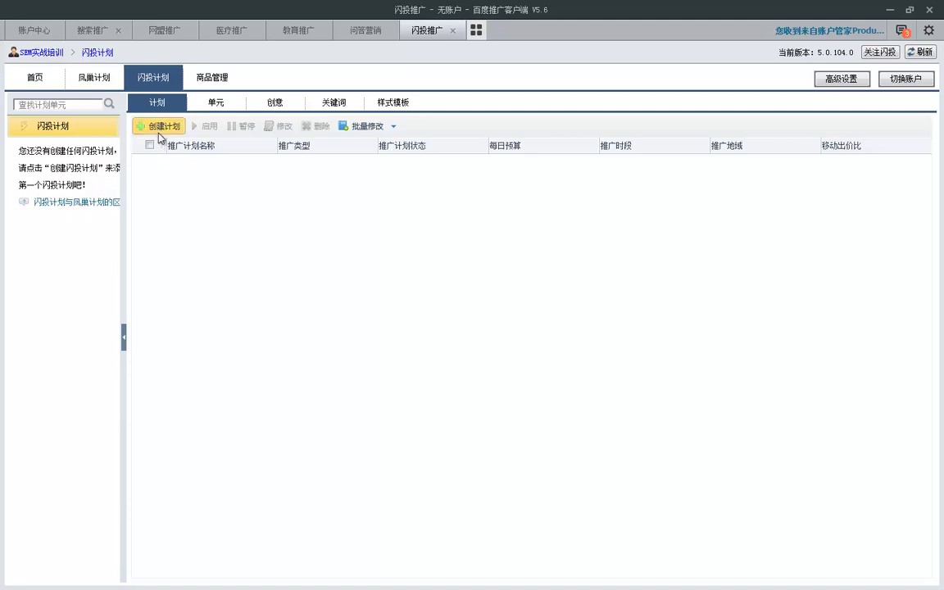
Step: Abandon the new 创建计划 dialog and list the five 样式模板, such as 1943 and 19334
click(158, 126)
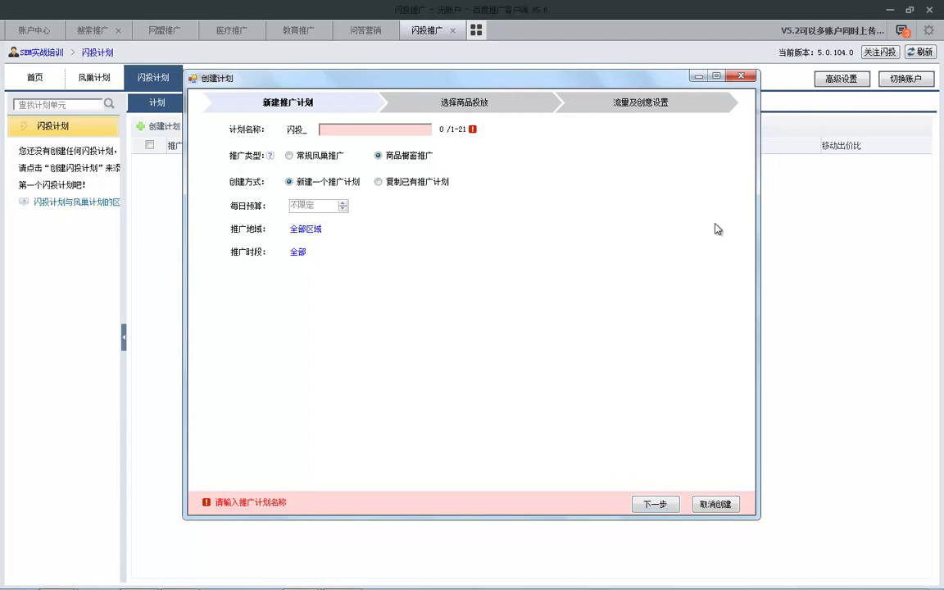
click(740, 75)
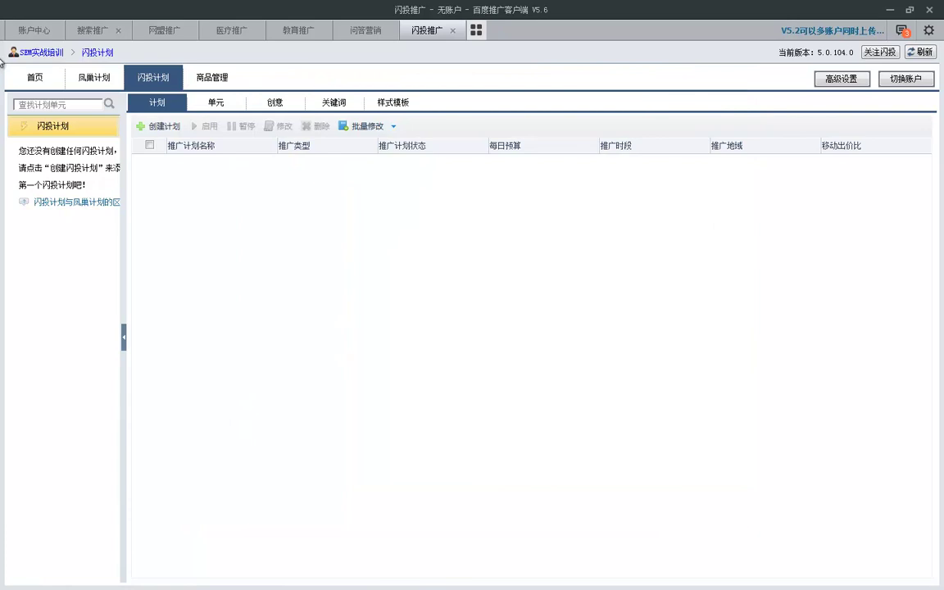
click(395, 108)
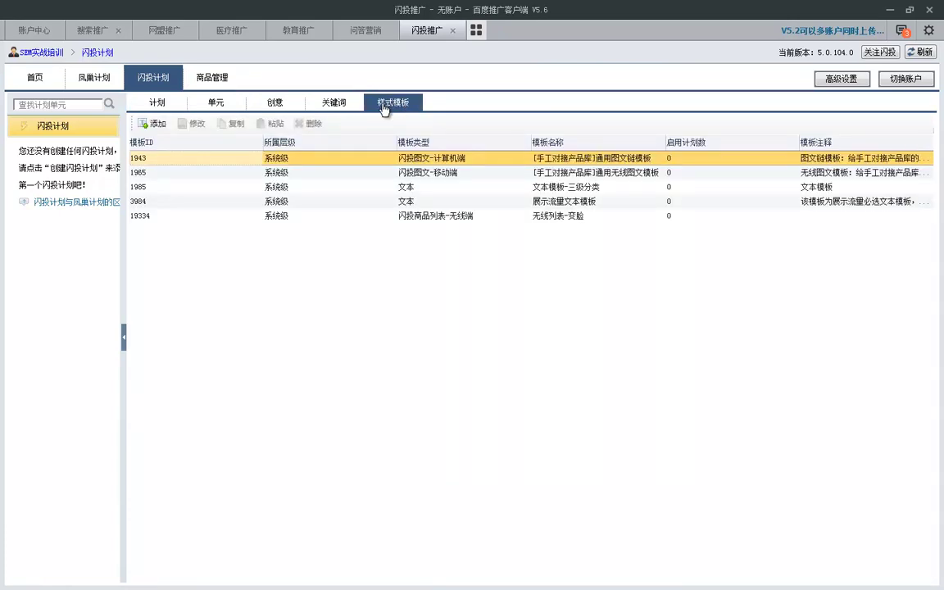
Step: Select style template 1965 and open its creative template editor, then close it
click(167, 172)
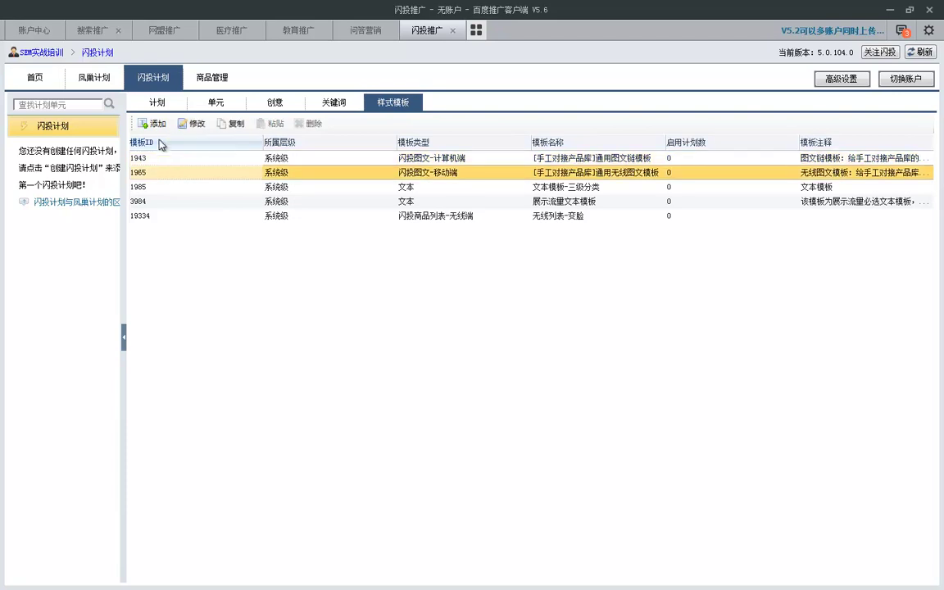
double_click(412, 174)
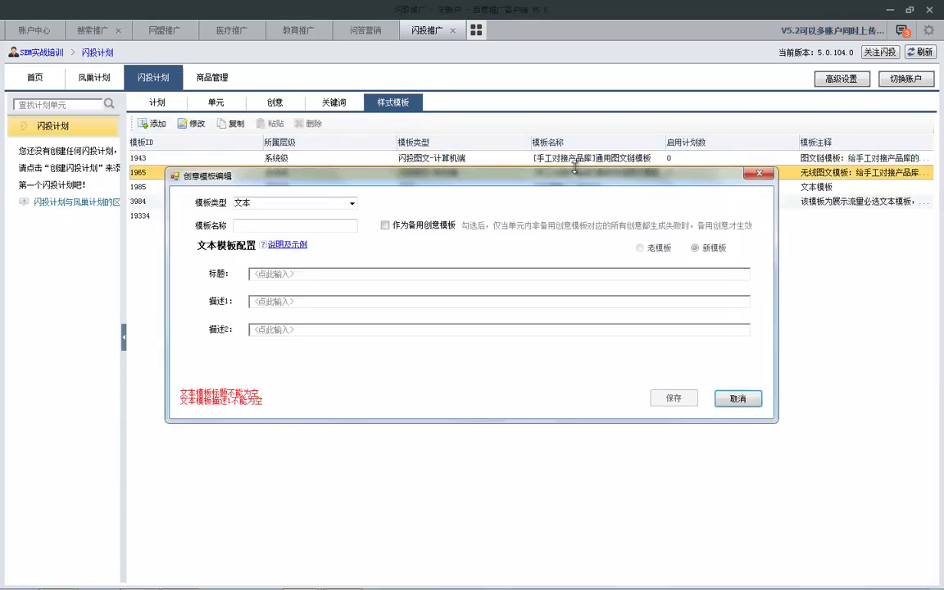
click(759, 173)
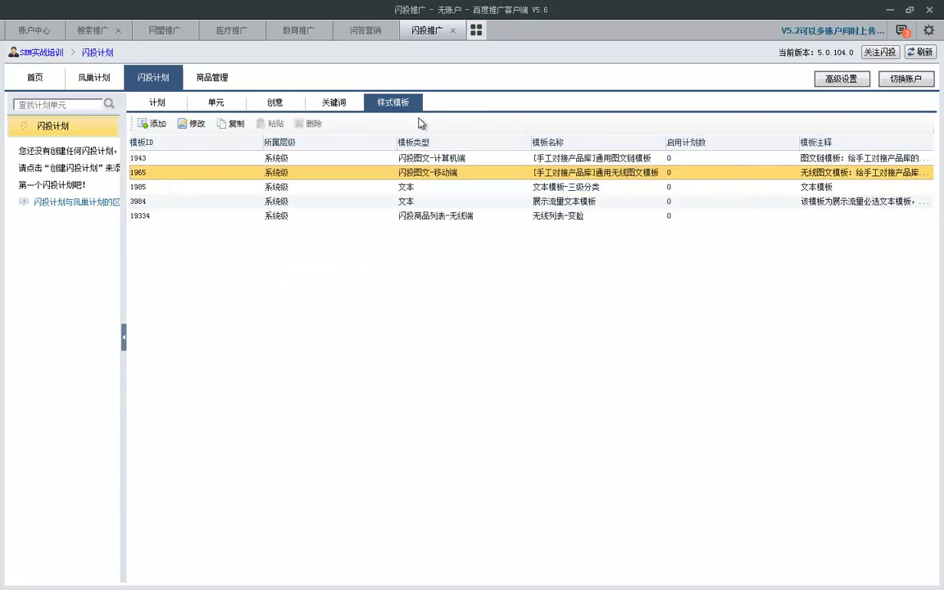
Step: Look through the 关键词, 创意 and 单元 lists, then show the empty 商品管理 merchant form
click(343, 104)
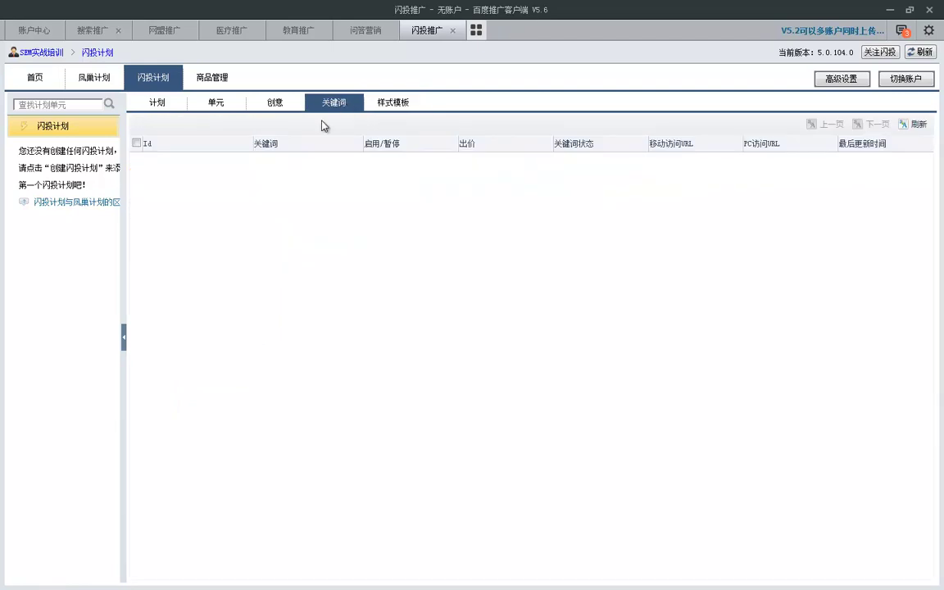
click(279, 105)
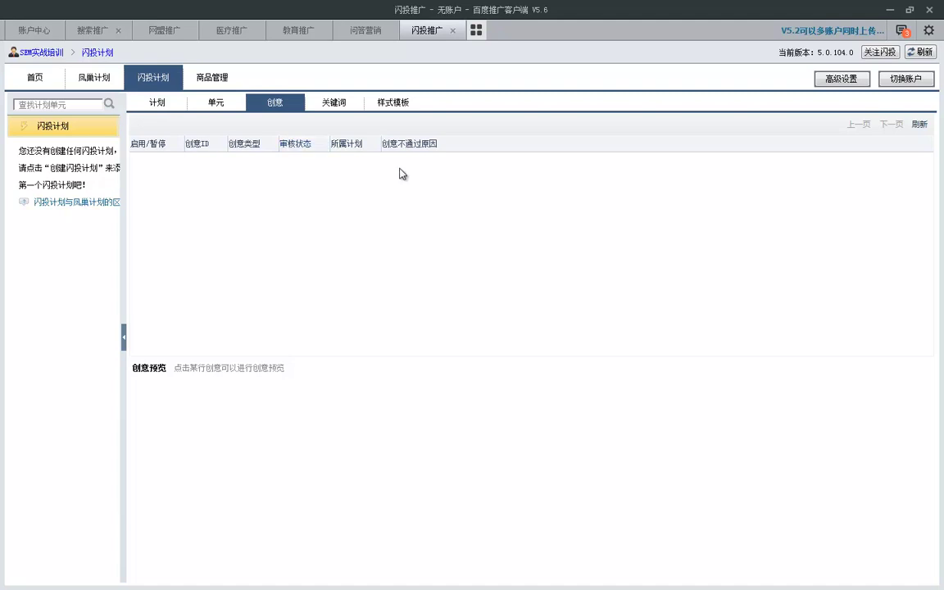
click(220, 104)
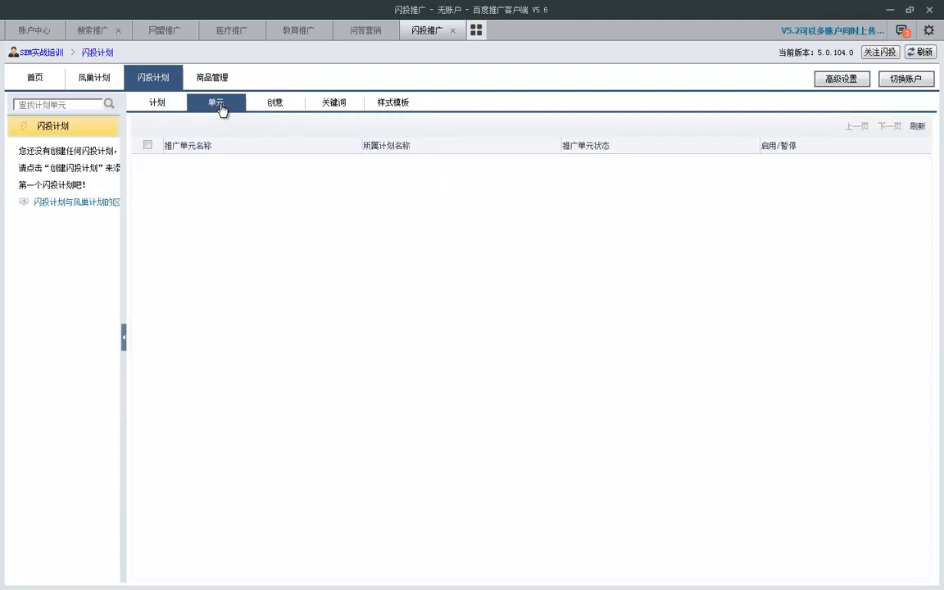
click(214, 82)
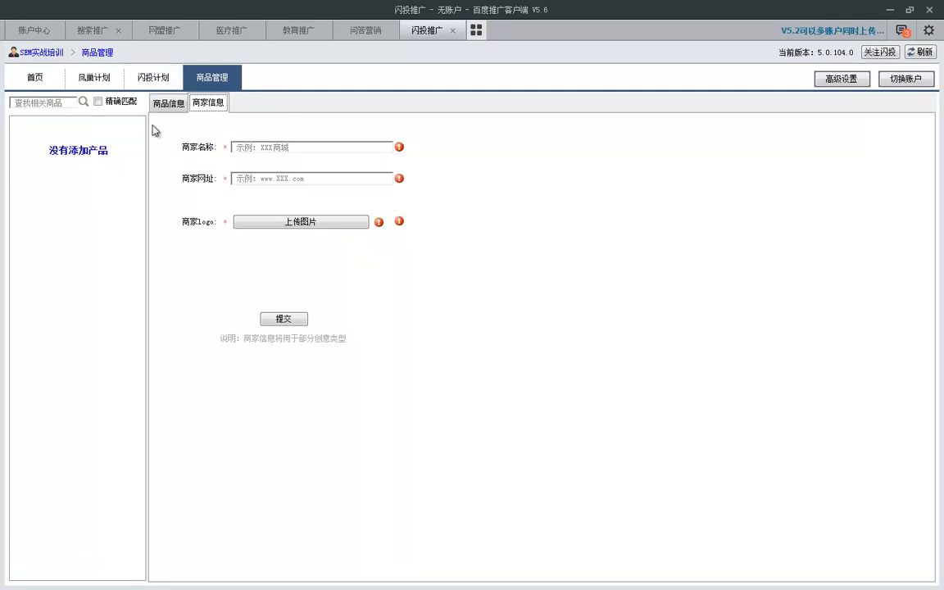
click(250, 149)
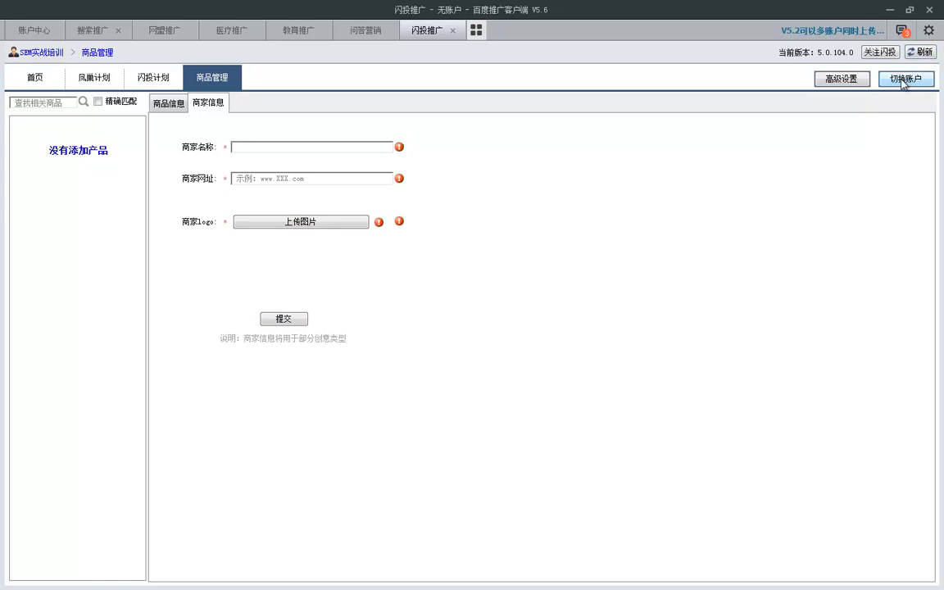
click(904, 80)
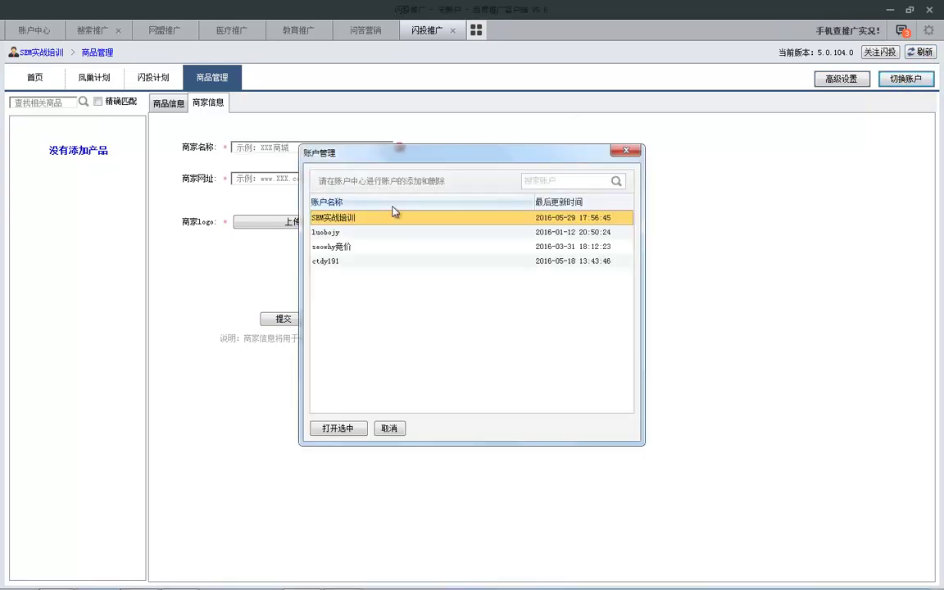
click(627, 151)
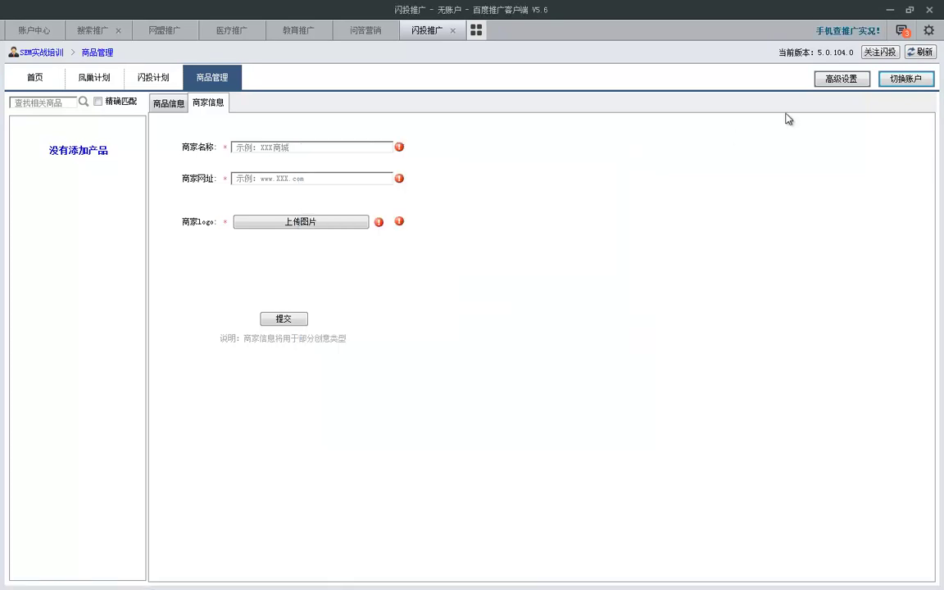
click(841, 80)
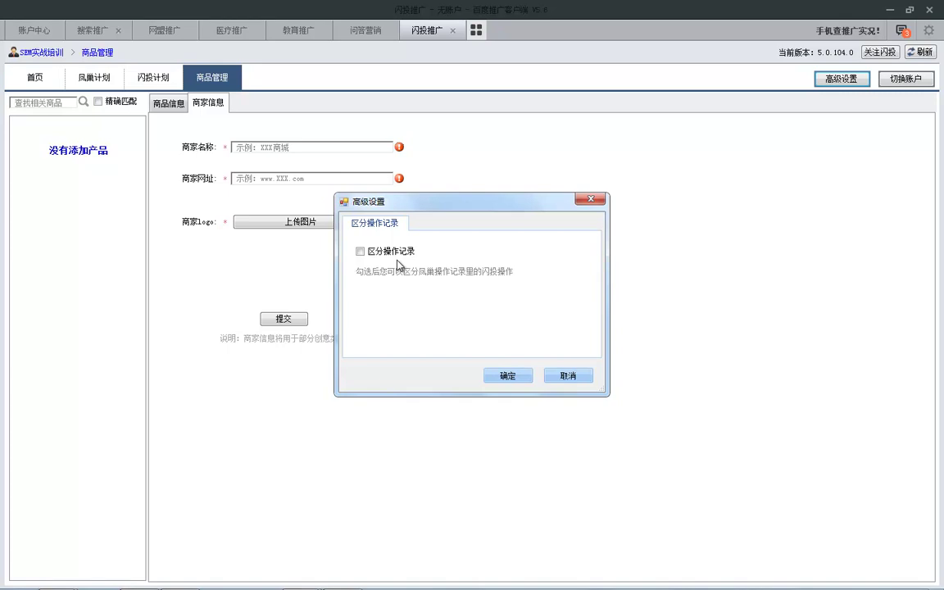
click(592, 199)
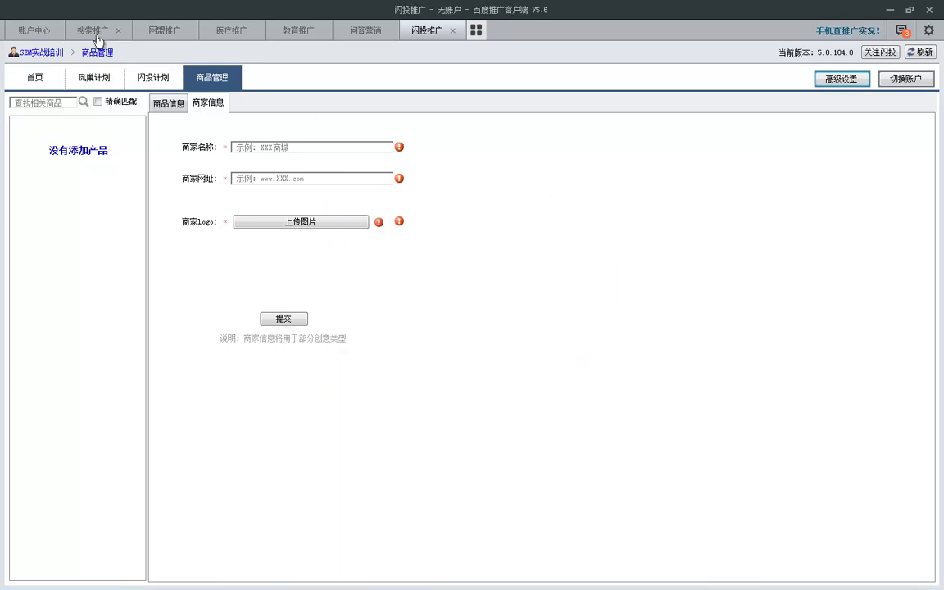
mouse_move(95, 12)
mouse_down()
mouse_move(86, 62)
mouse_move(91, 8)
mouse_up()
key(Escape)
Step: Go to the 首页 data overview, dismiss both 验证用户失败 prompts, and close 应用管理
click(27, 85)
click(473, 318)
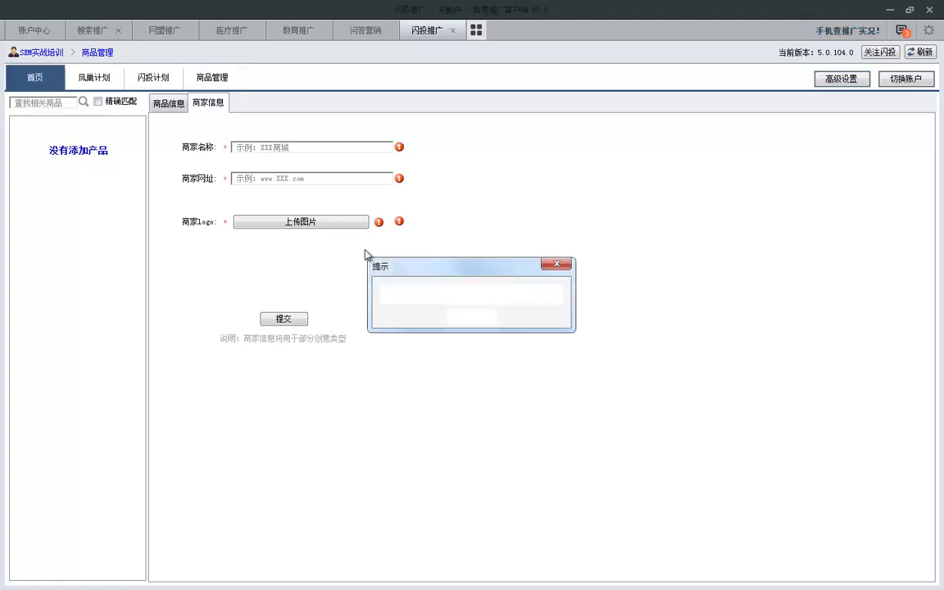
click(470, 318)
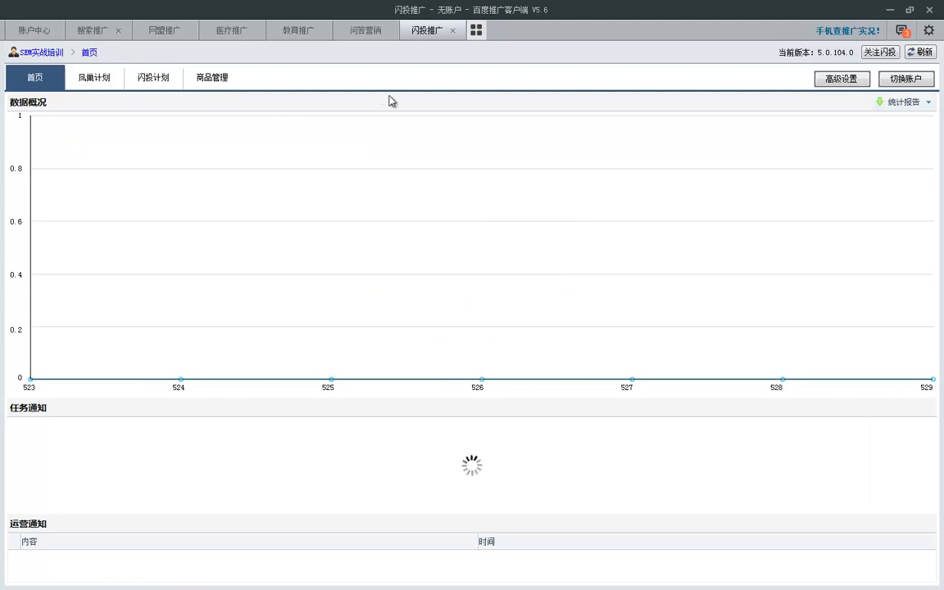
click(475, 32)
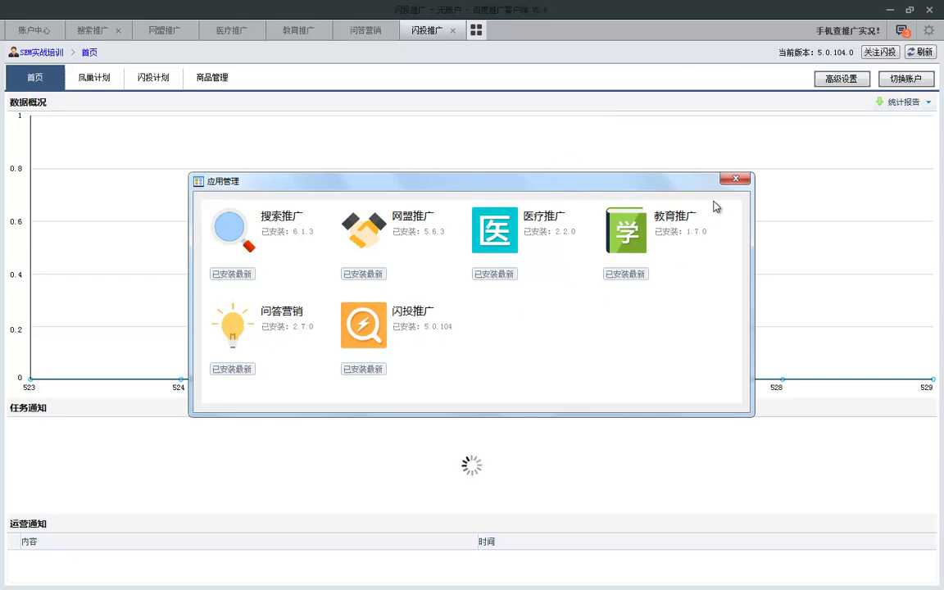
click(735, 178)
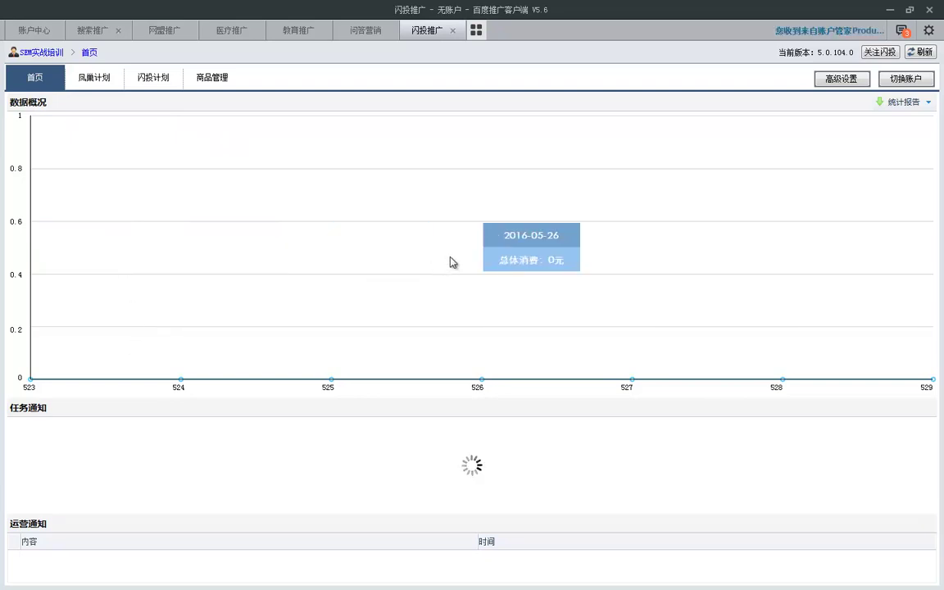
click(913, 105)
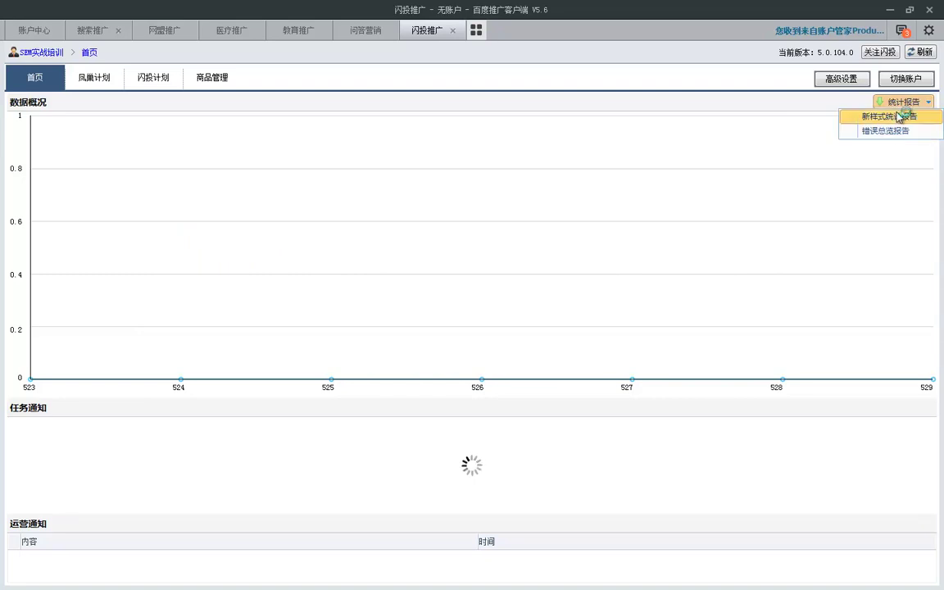
click(902, 116)
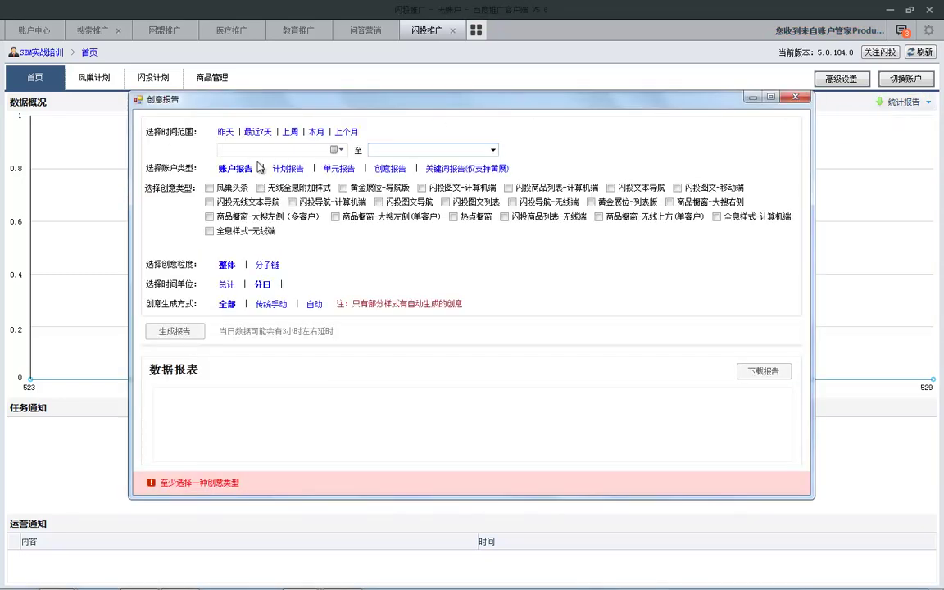
click(209, 188)
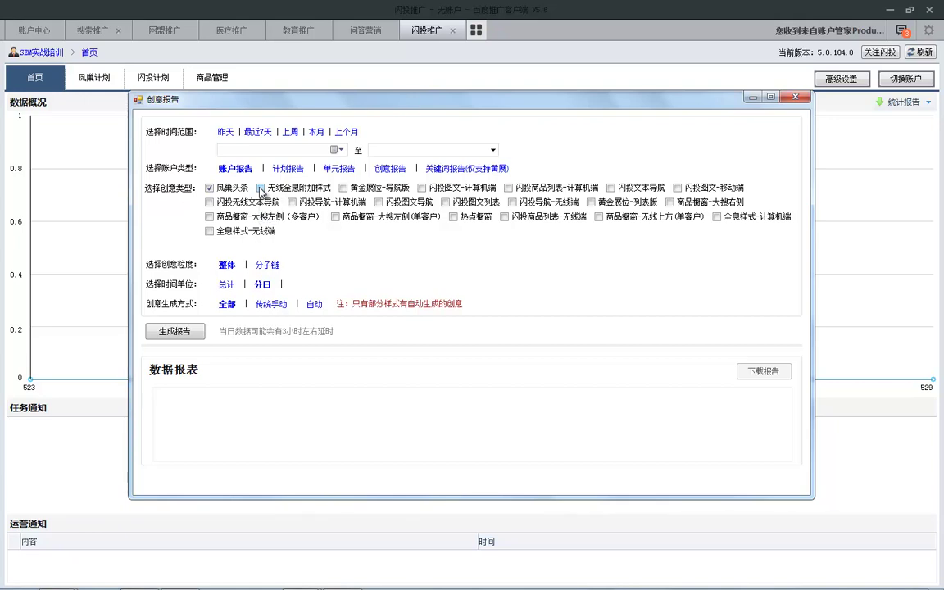
click(209, 188)
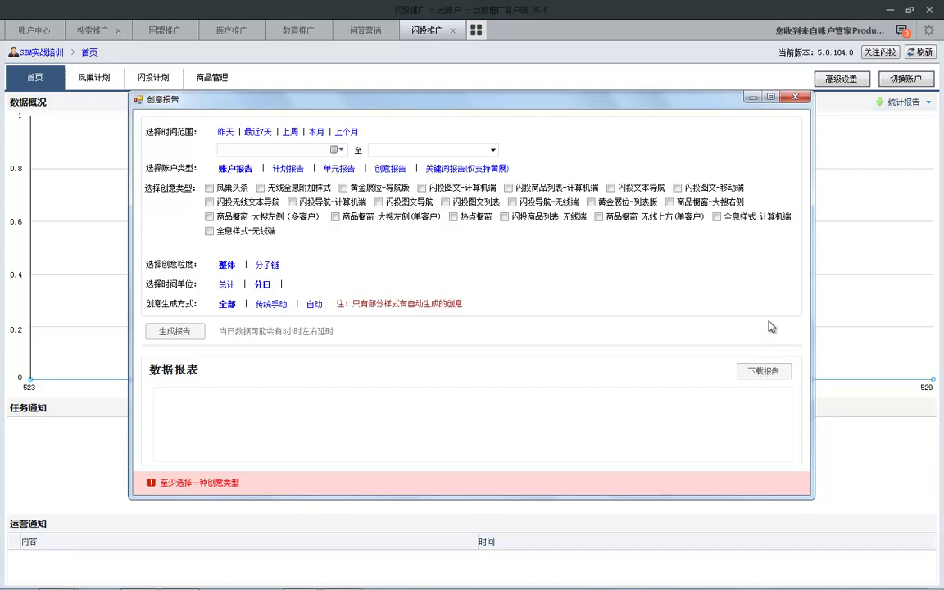
click(795, 97)
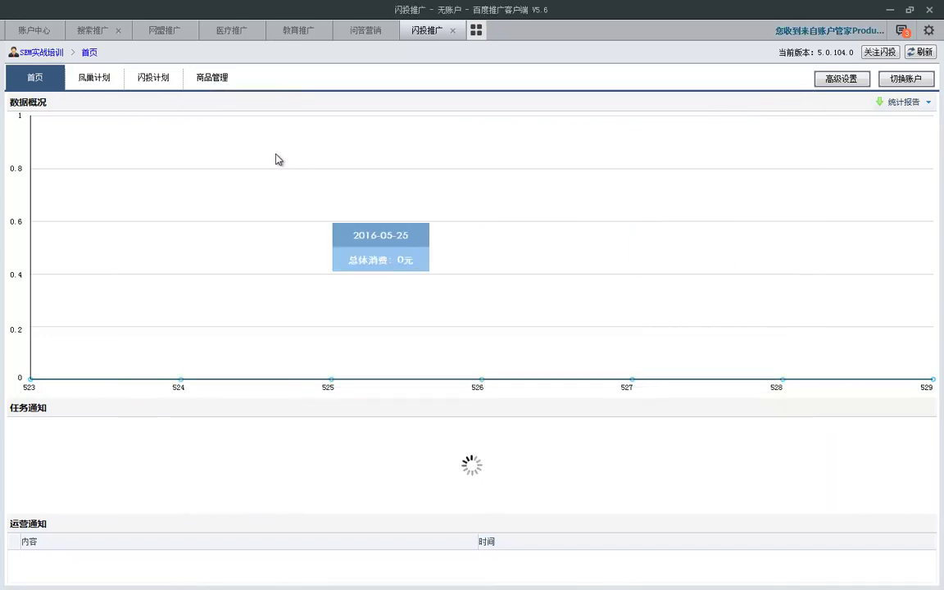
click(211, 77)
click(140, 77)
click(106, 78)
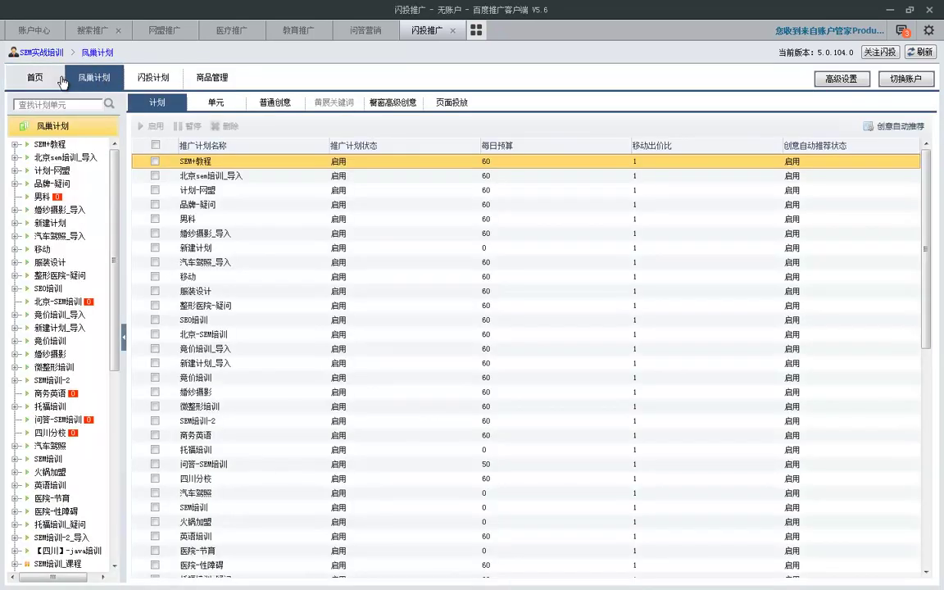
click(38, 77)
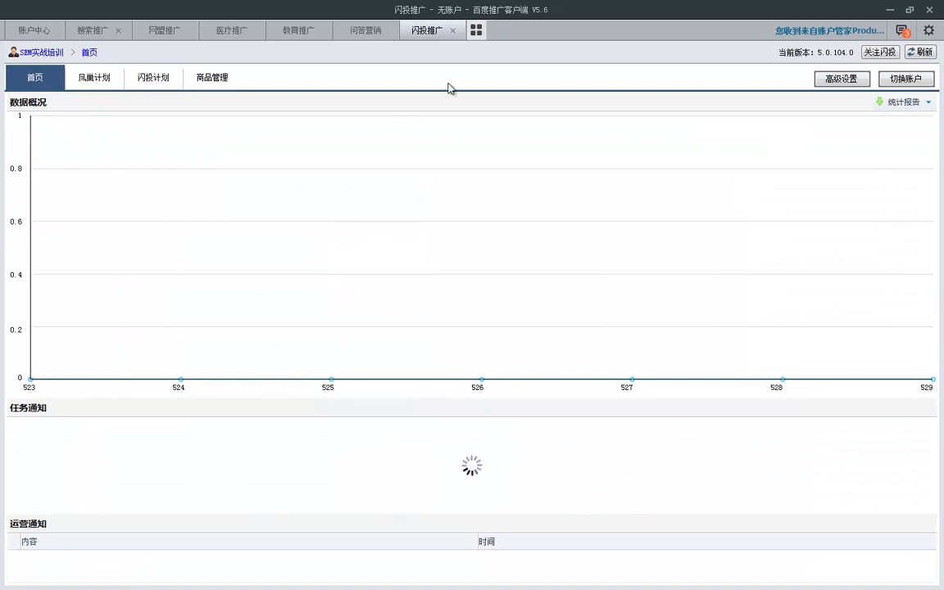